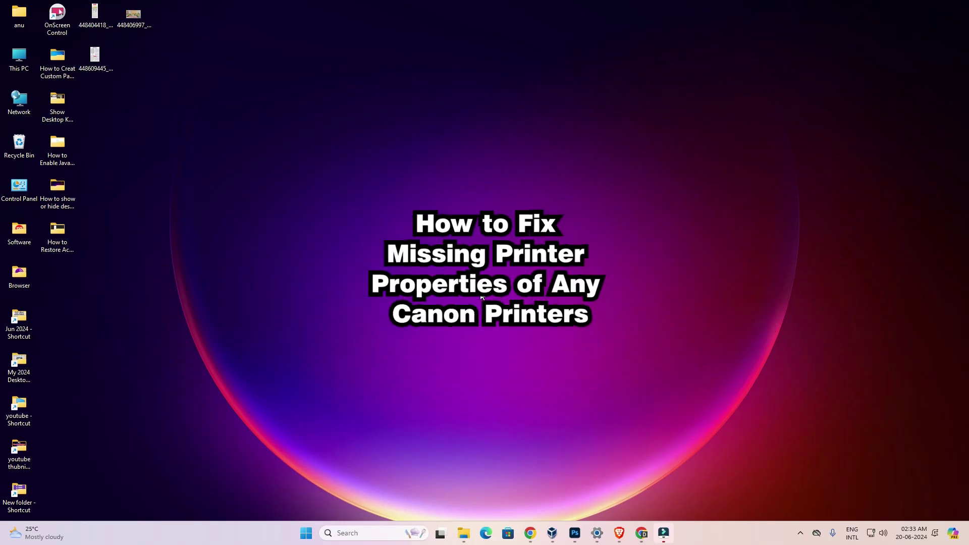
- Restore the Photoshop window showing the portrait photo from the taskbar
{"action": "left_click", "coordinate": [576, 534]}
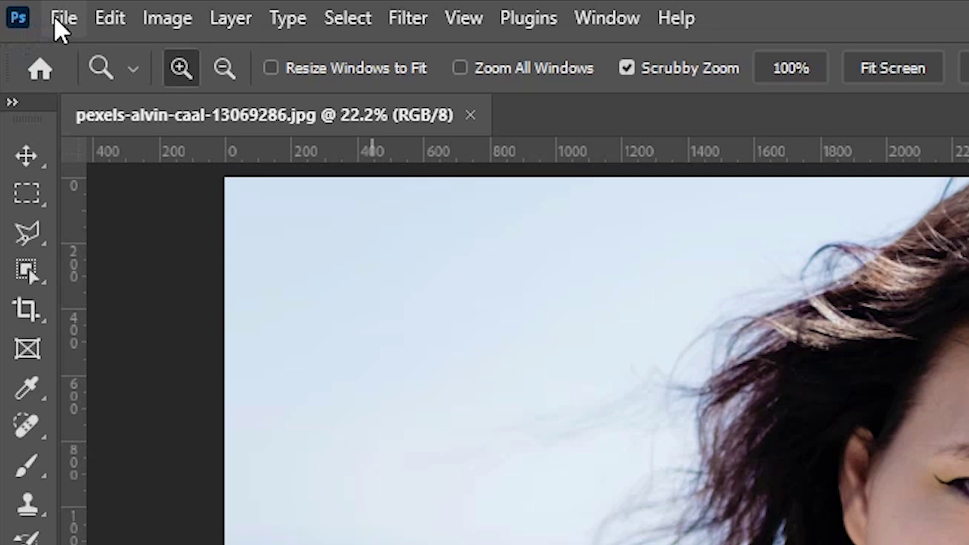
- Choose Canon MF3010 V4 as the print printer, accept its document properties, and cancel printing
{"action": "left_click", "coordinate": [20, 6]}
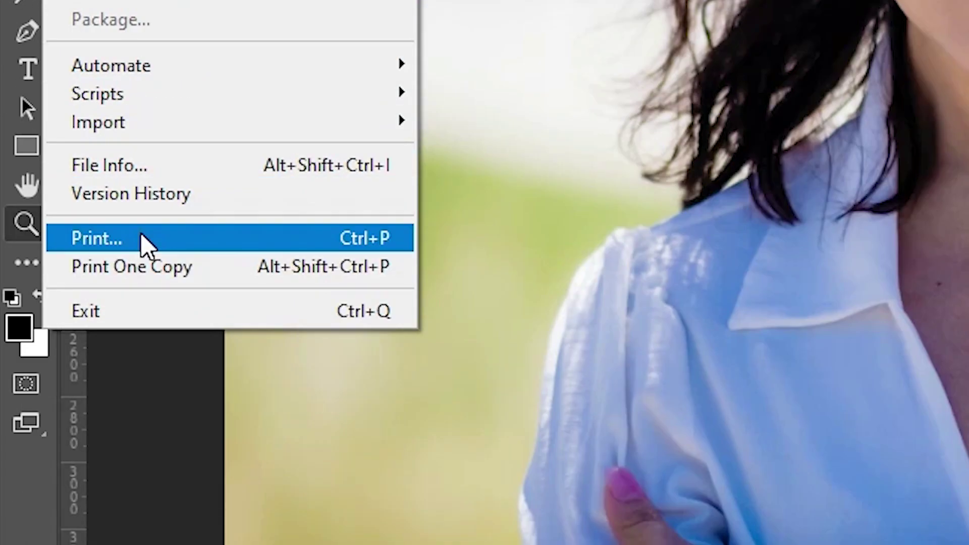
{"action": "left_click", "coordinate": [141, 233]}
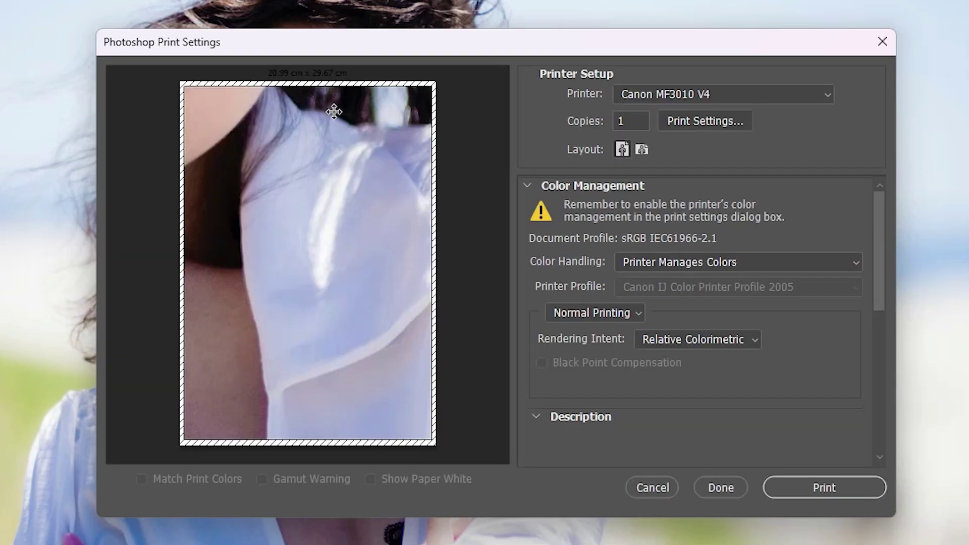
{"action": "left_click", "coordinate": [725, 95]}
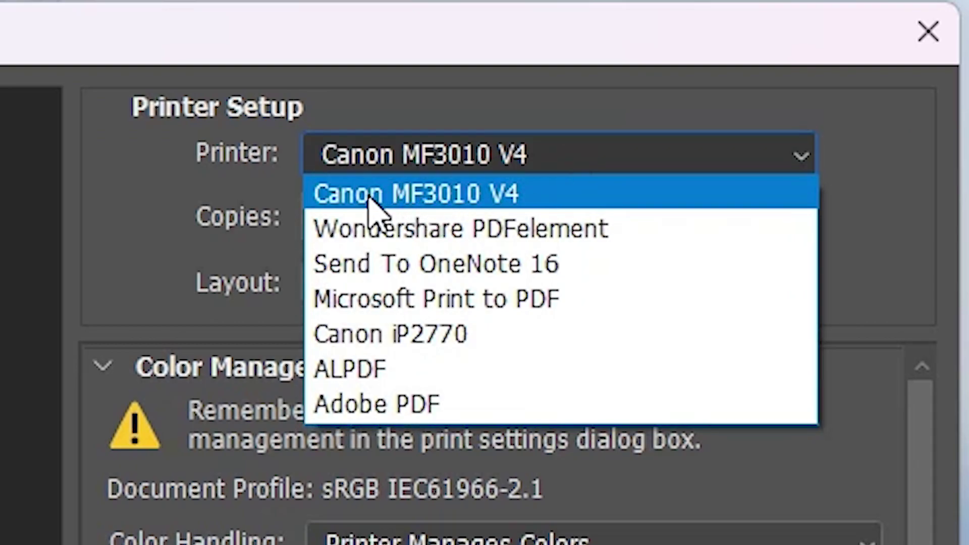
{"action": "left_click", "coordinate": [385, 194]}
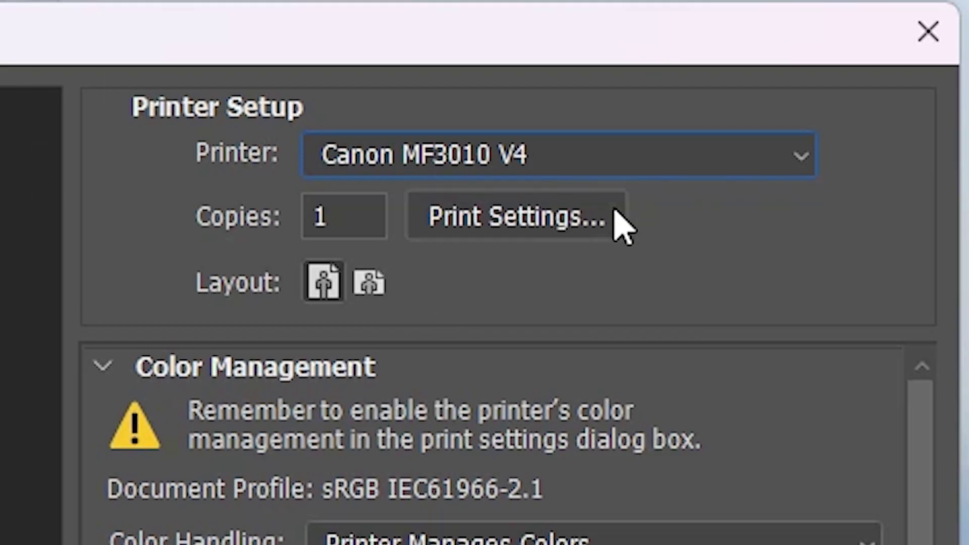
{"action": "left_click", "coordinate": [535, 228]}
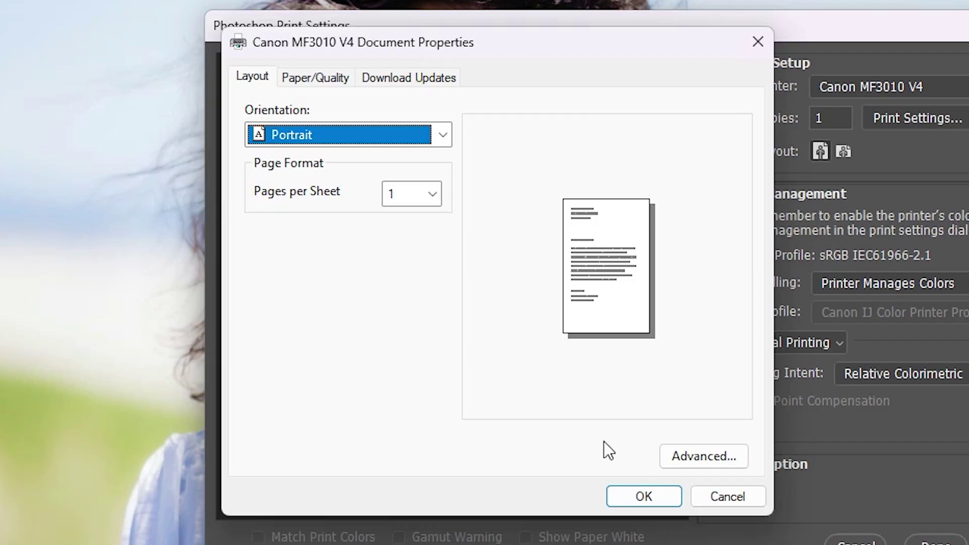
{"action": "left_click", "coordinate": [644, 497]}
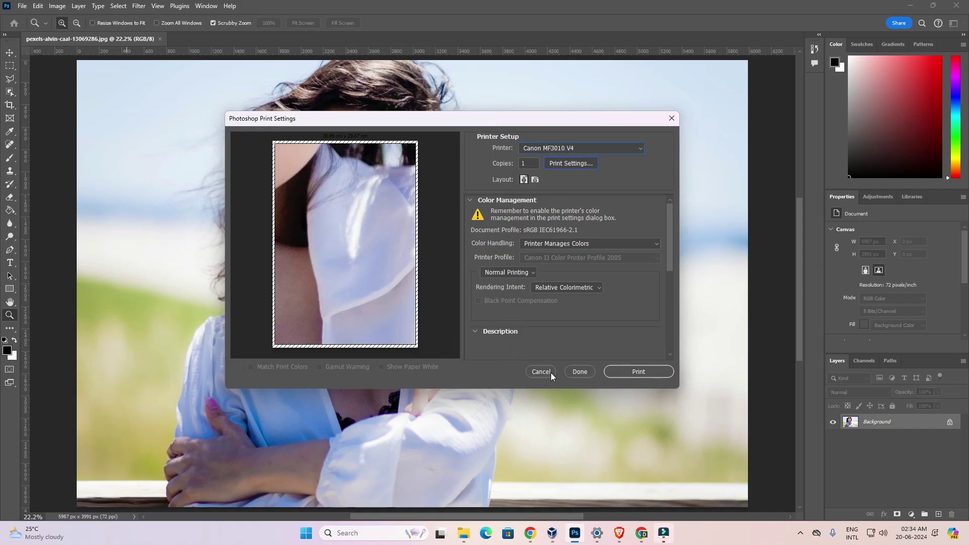
{"action": "left_click", "coordinate": [545, 375]}
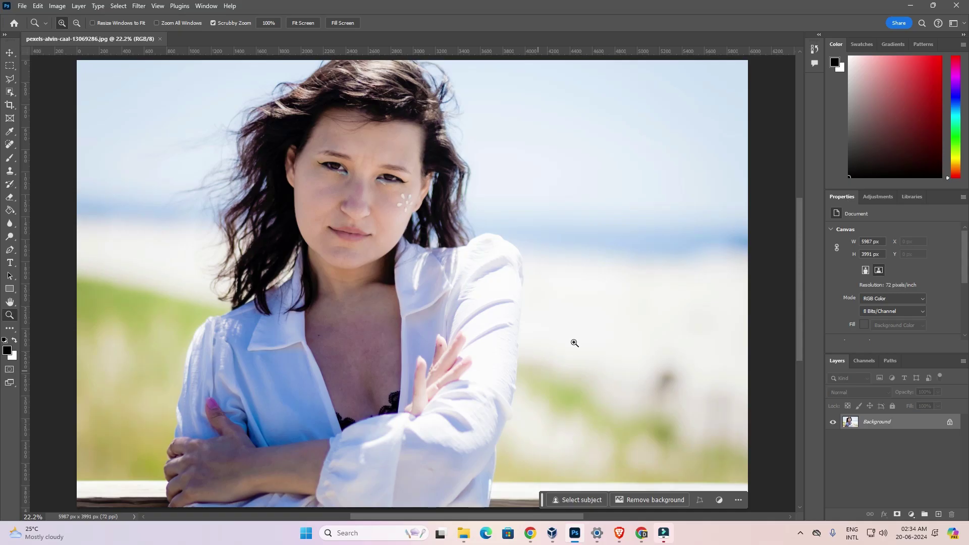
- Quit Photoshop and launch Google Chrome from the taskbar
{"action": "left_click", "coordinate": [955, 5]}
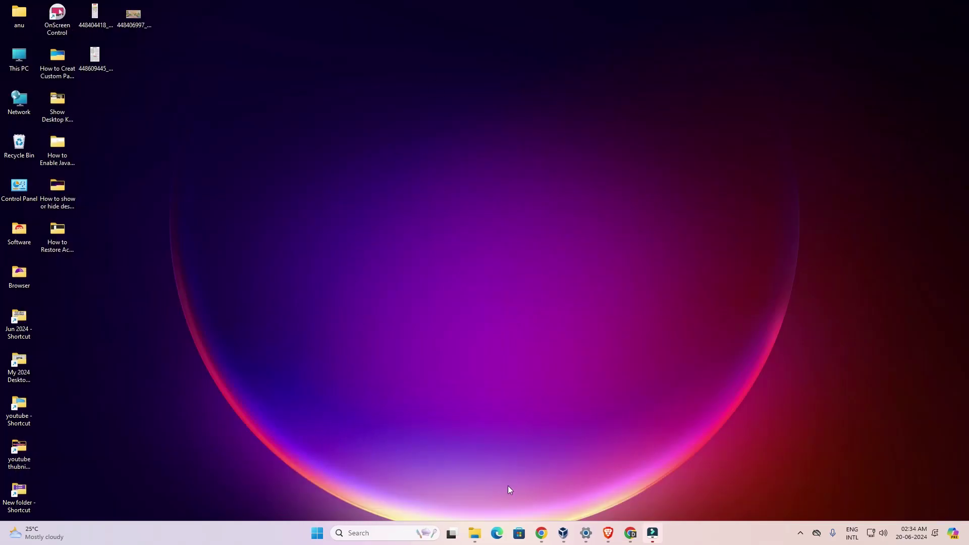
{"action": "left_click", "coordinate": [541, 533]}
- Open a new maximized Google Chrome window
{"action": "left_click", "coordinate": [541, 533]}
{"action": "right_click", "coordinate": [541, 531]}
{"action": "left_click", "coordinate": [505, 477]}
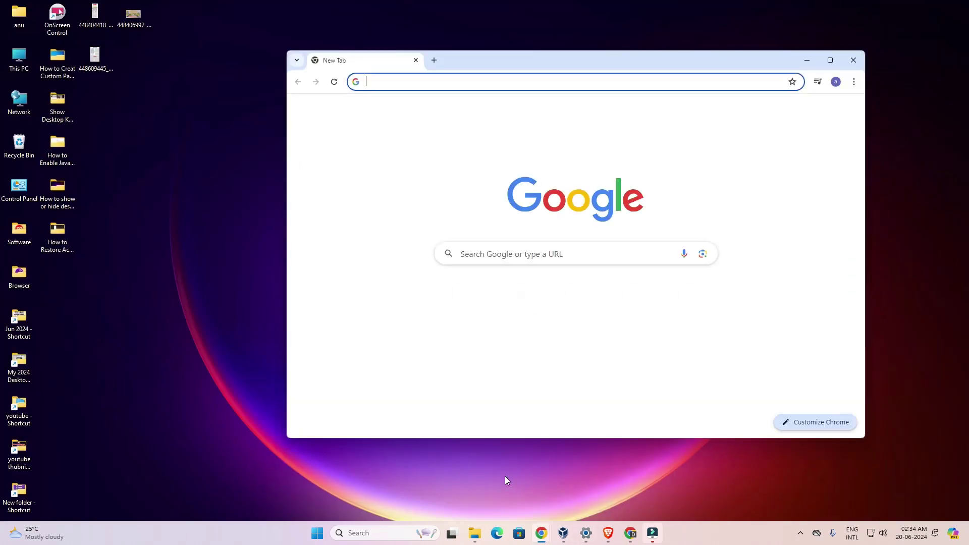
{"action": "double_click", "coordinate": [525, 61]}
- Rerun the 'canon printer driver' search and open the Canon India result in a new tab
{"action": "left_click", "coordinate": [192, 37]}
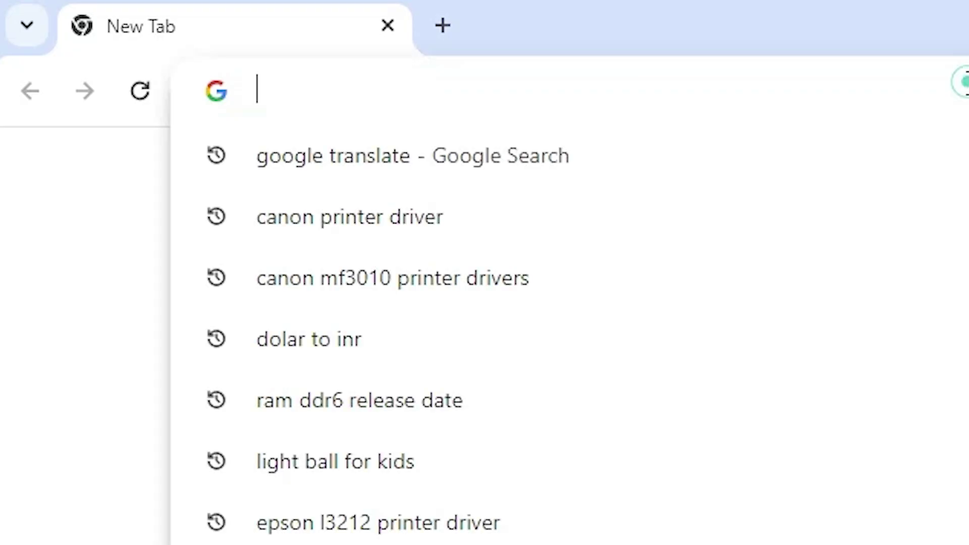
{"action": "left_click", "coordinate": [404, 232]}
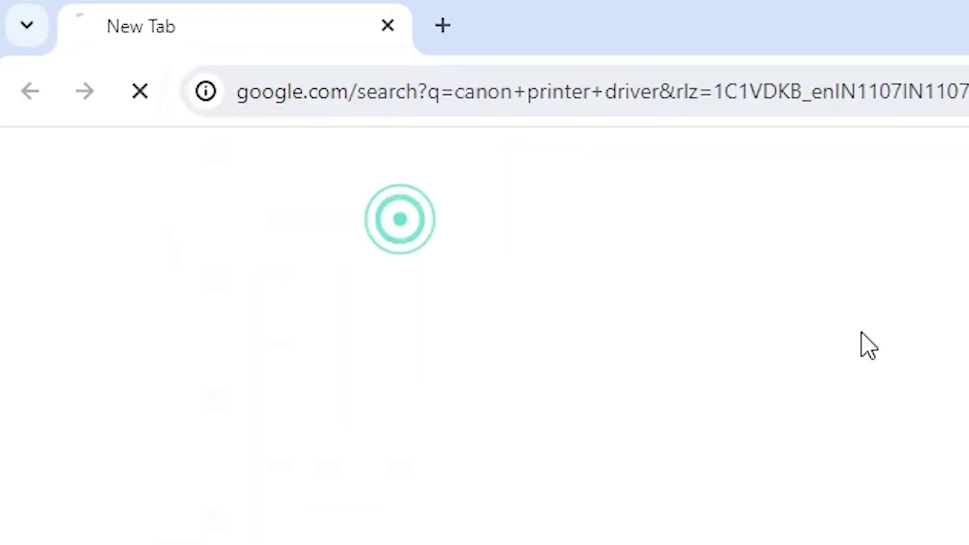
{"action": "left_click", "coordinate": [584, 199]}
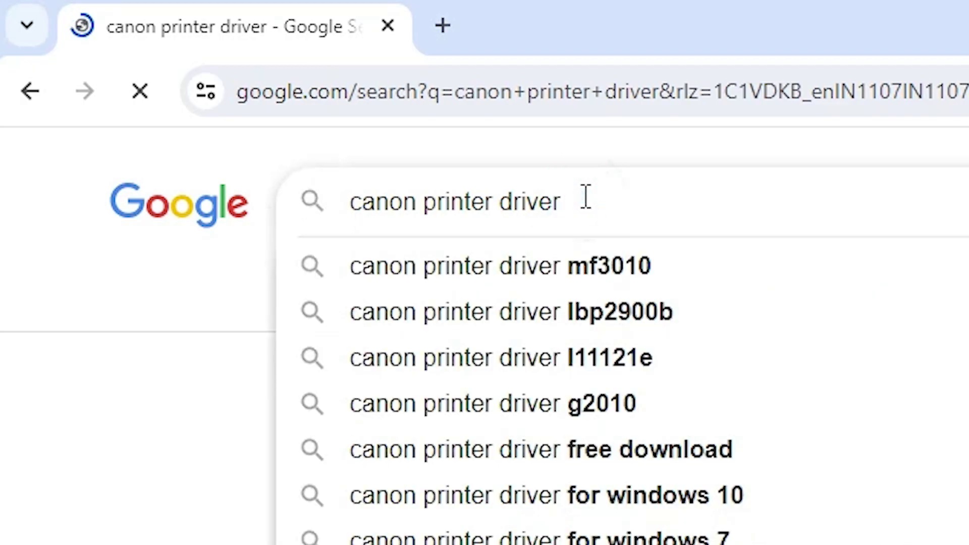
{"action": "key", "text": "Return"}
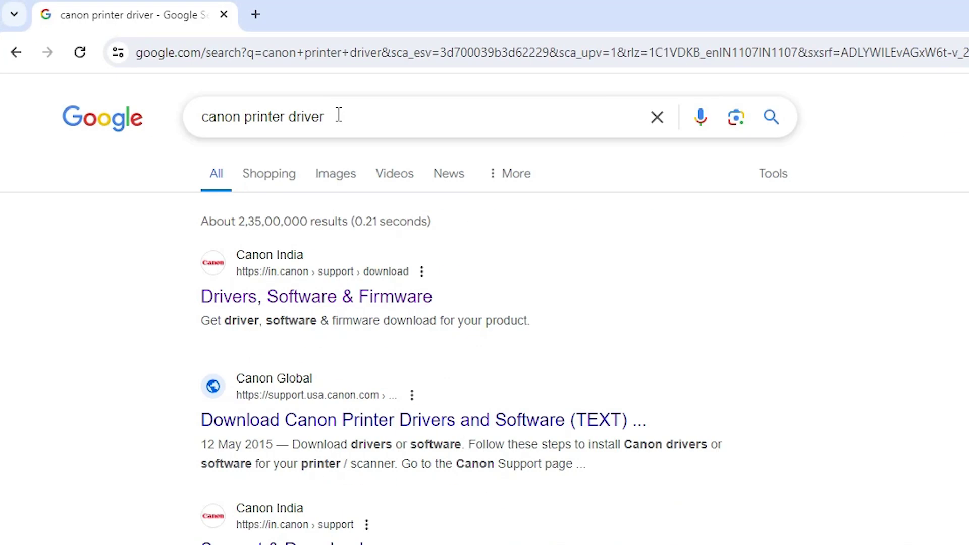
{"action": "right_click", "coordinate": [292, 306]}
{"action": "left_click", "coordinate": [296, 257]}
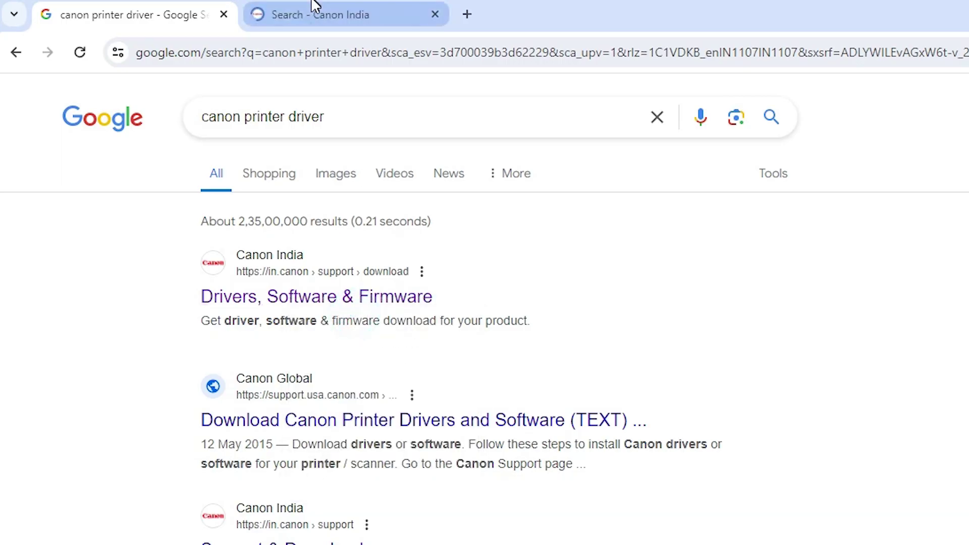
- On the Canon India tab, search drivers by product using model name MF3010
{"action": "left_click", "coordinate": [315, 7]}
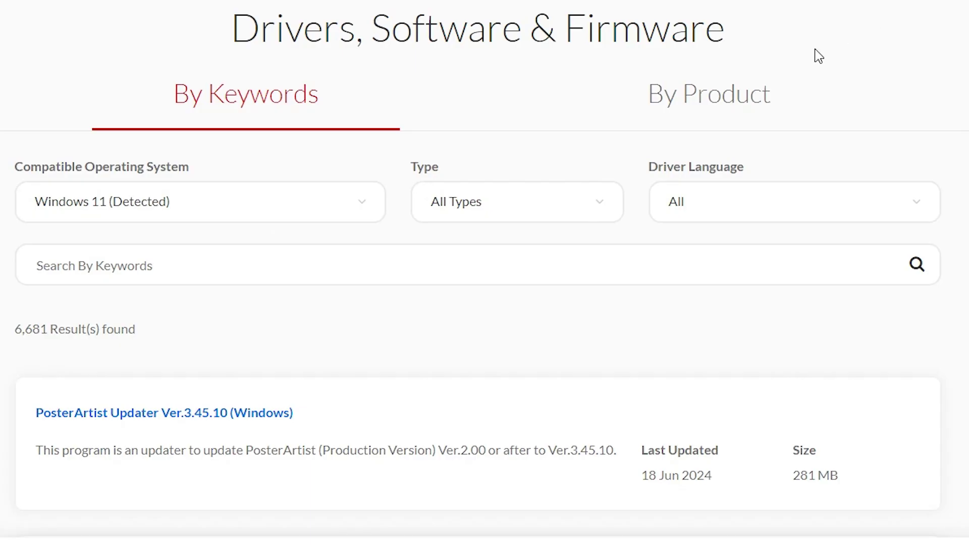
{"action": "left_click", "coordinate": [732, 107]}
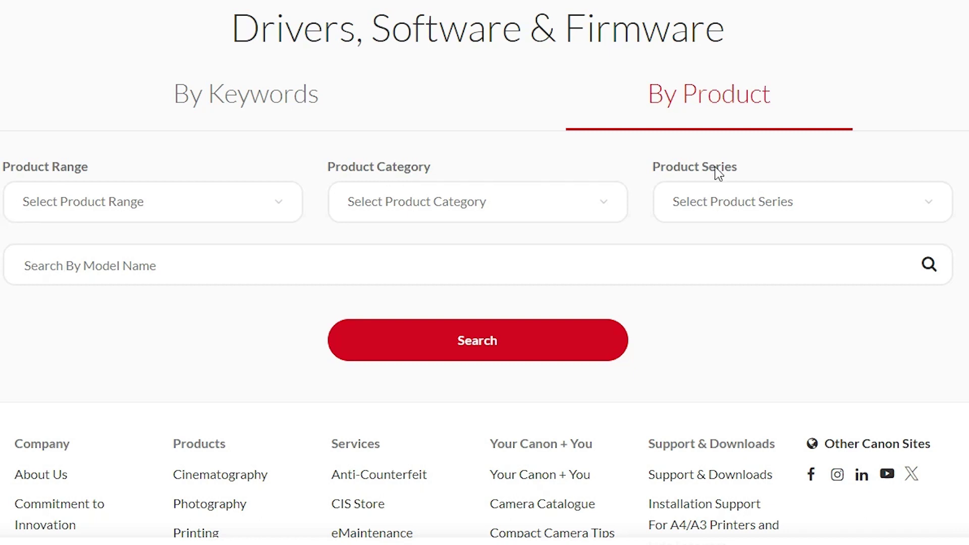
{"action": "left_click", "coordinate": [158, 277]}
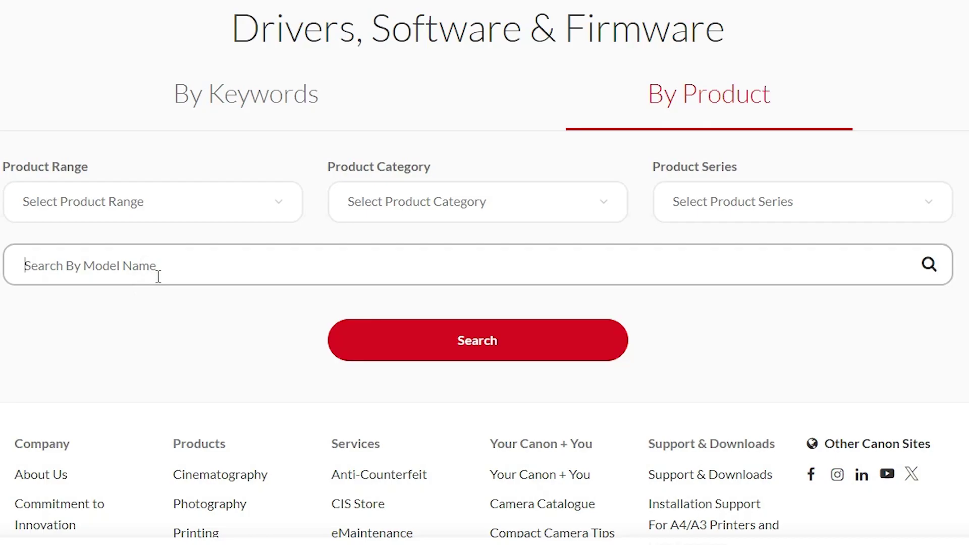
{"action": "type", "text": "M"}
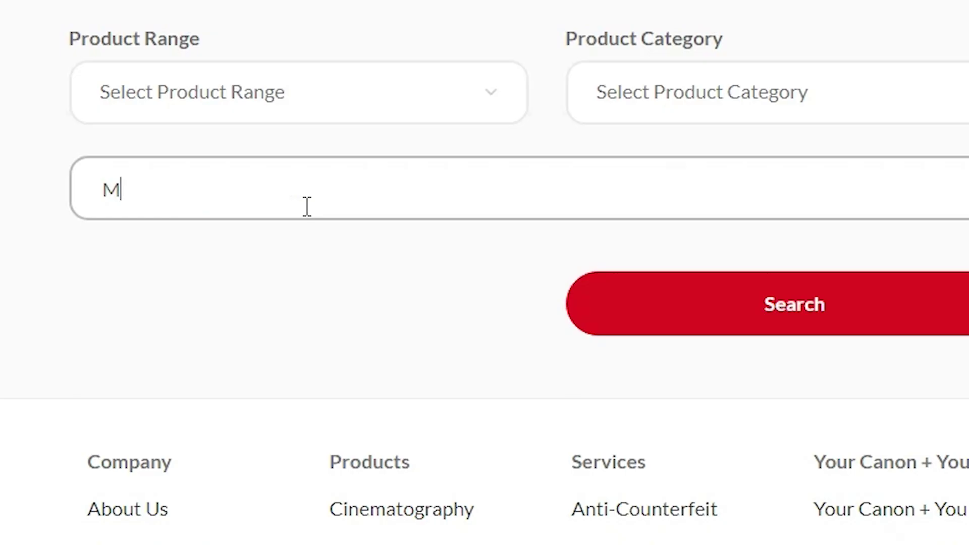
{"action": "type", "text": "F3010"}
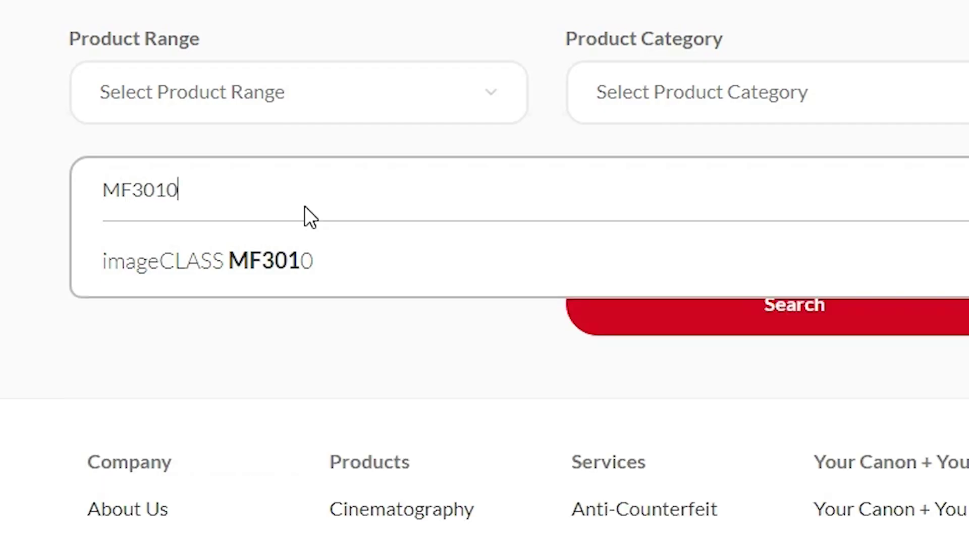
{"action": "left_click", "coordinate": [166, 206]}
{"action": "left_click", "coordinate": [205, 180]}
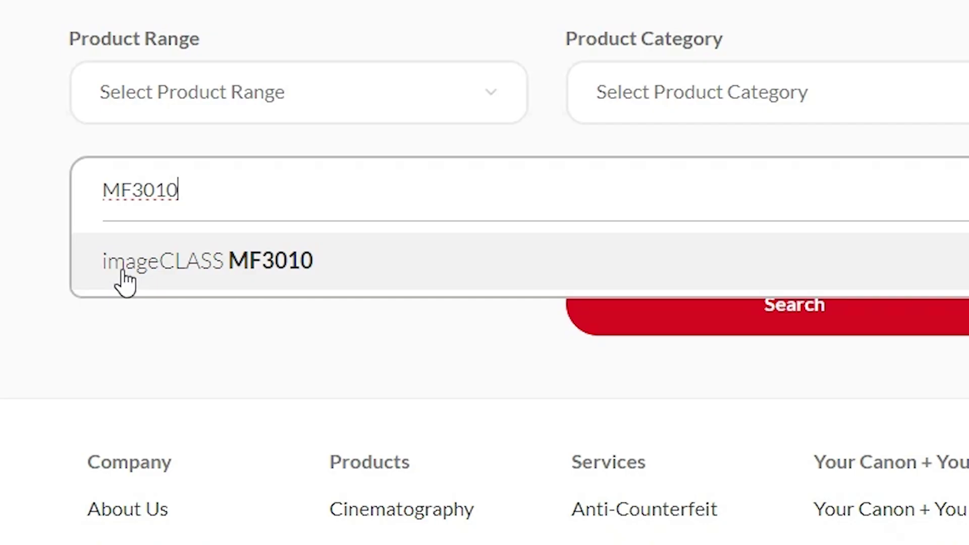
- Open the imageCLASS MF3010 support page and scroll to its driver listings
{"action": "left_click", "coordinate": [220, 260]}
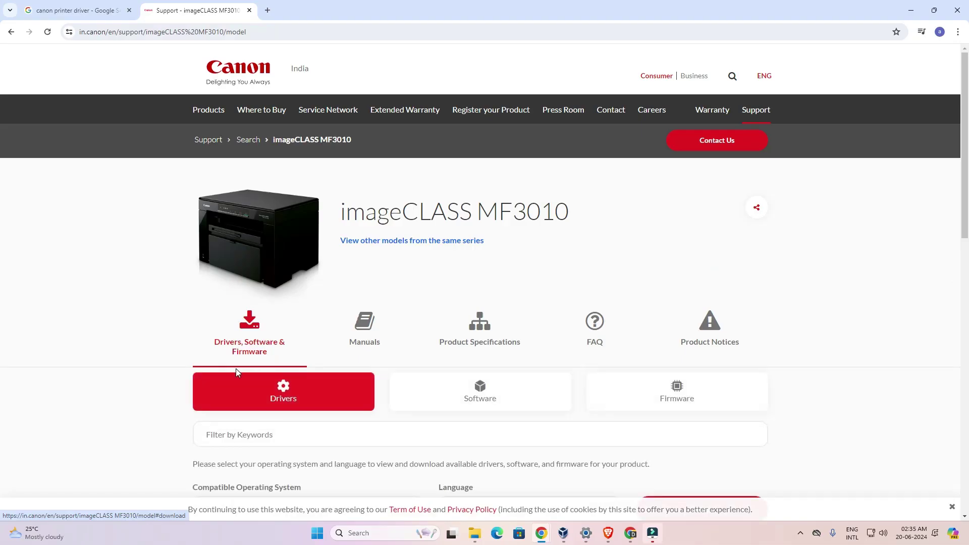
{"action": "left_click_drag", "start_coordinate": [341, 211], "coordinate": [582, 213]}
{"action": "double_click", "coordinate": [506, 211]}
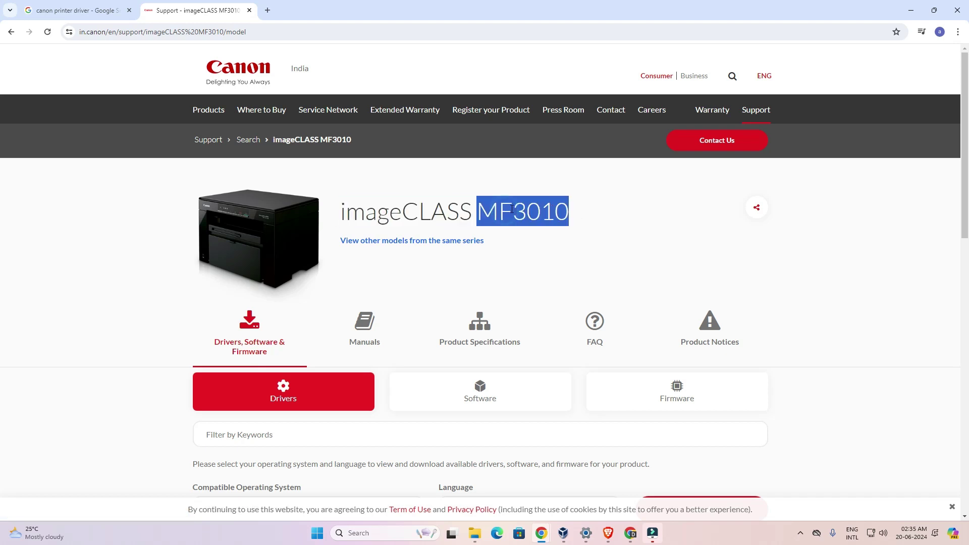
{"action": "scroll", "coordinate": [335, 255], "scroll_direction": "down", "scroll_amount": 2}
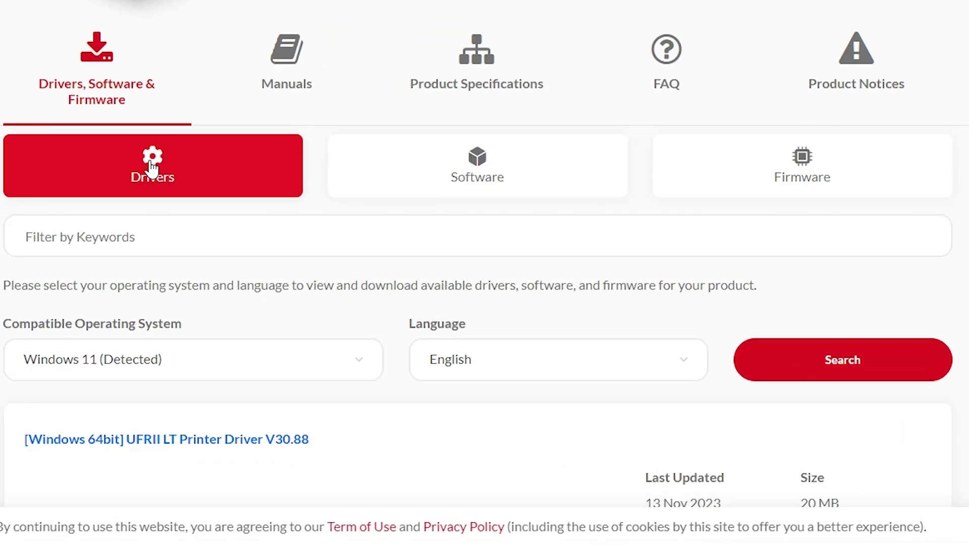
{"action": "scroll", "coordinate": [152, 169], "scroll_direction": "down", "scroll_amount": 3}
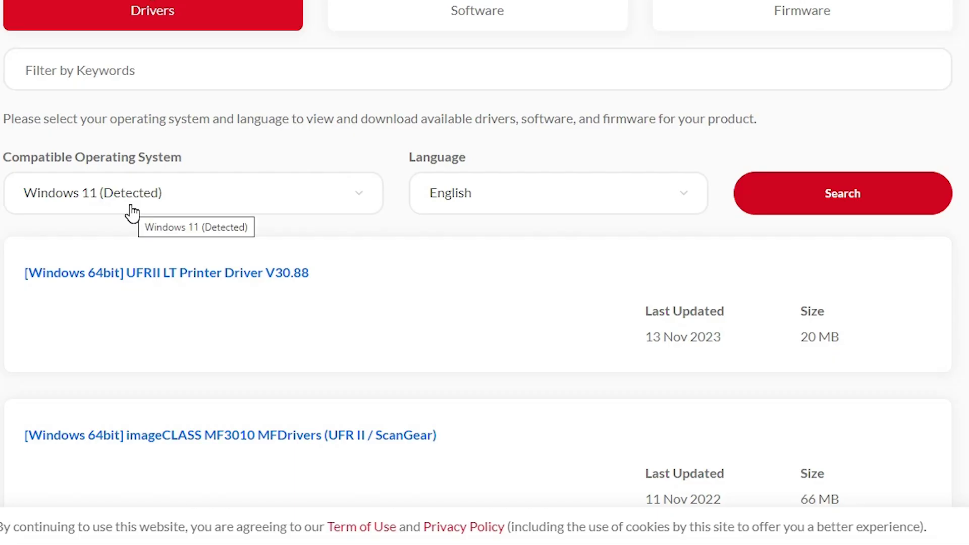
- Keep Windows 11 and download the UFRII LT Printer Driver V30.88
{"action": "left_click", "coordinate": [174, 193]}
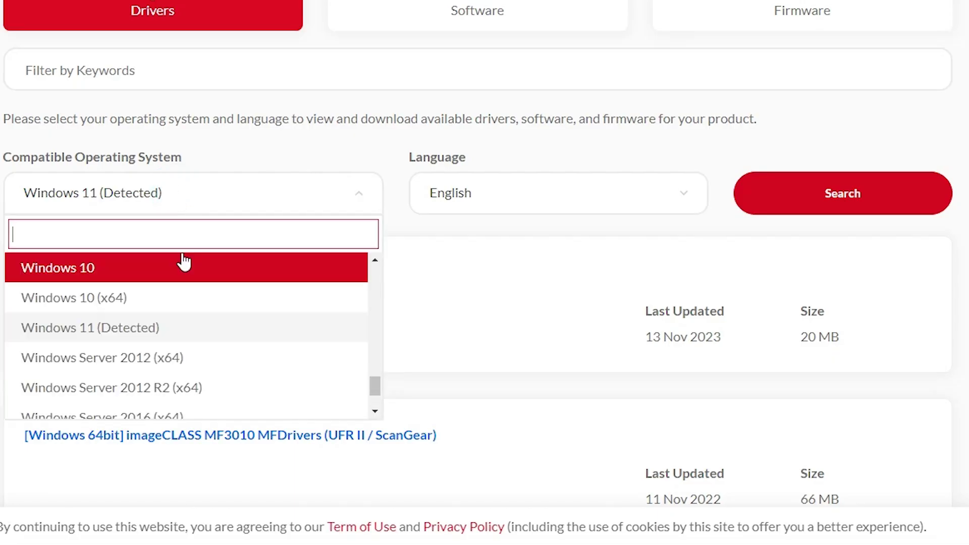
{"action": "left_click", "coordinate": [170, 336]}
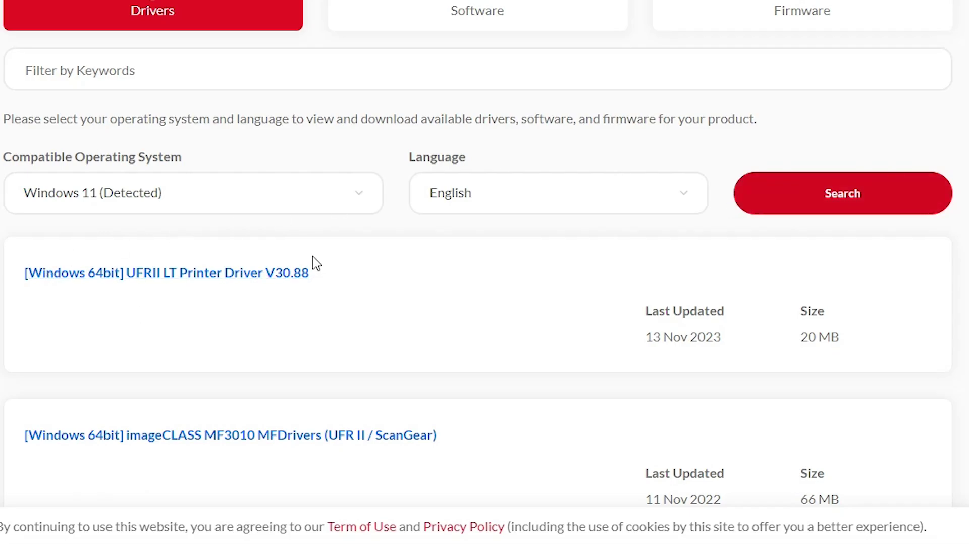
{"action": "left_click", "coordinate": [185, 275]}
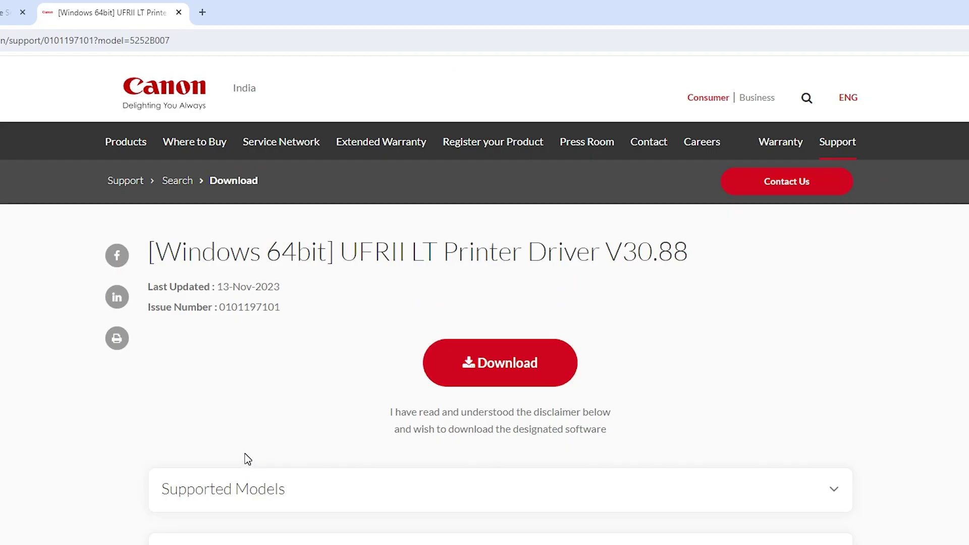
{"action": "left_click", "coordinate": [519, 377]}
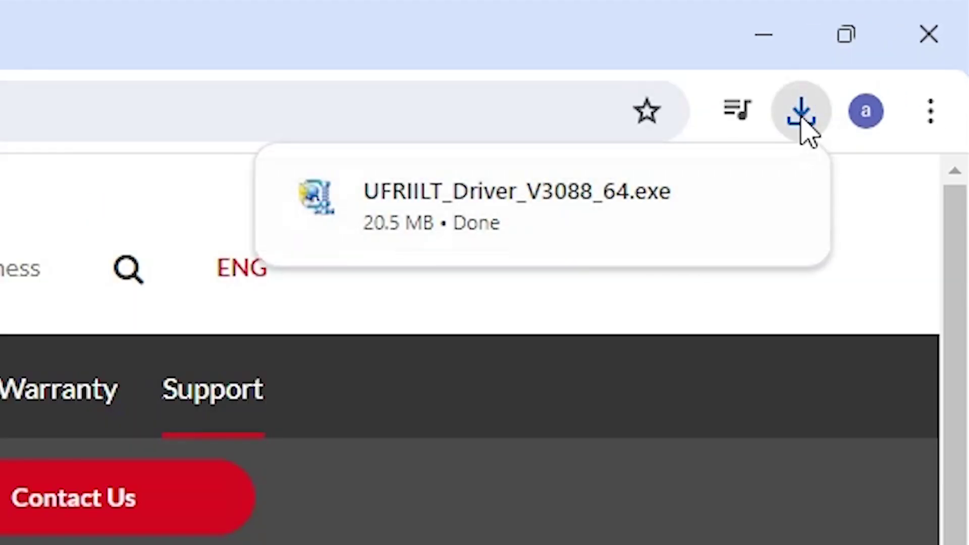
- Show UFRIILT_Driver_V3088_64.exe in the Downloads folder and minimise Chrome
{"action": "left_click", "coordinate": [806, 126]}
{"action": "left_click", "coordinate": [801, 118]}
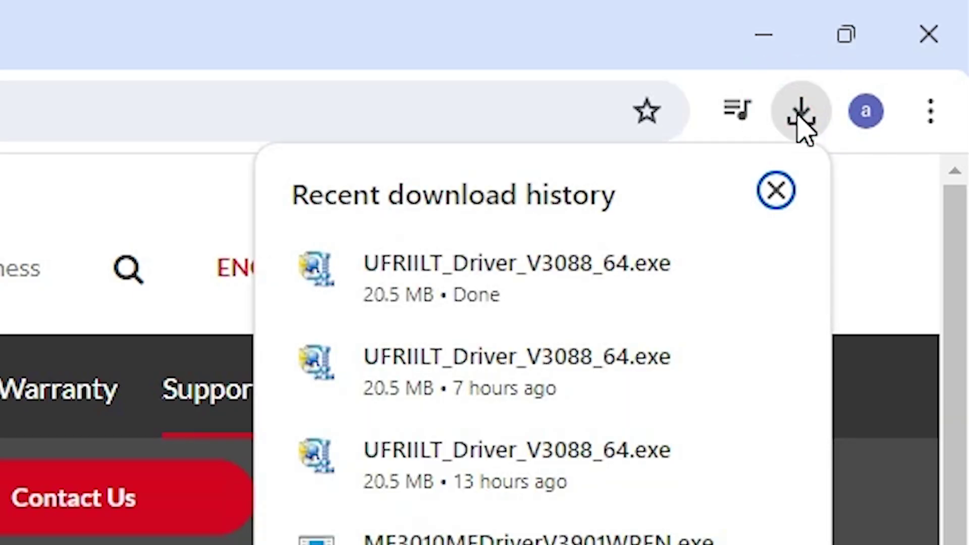
{"action": "mouse_move", "coordinate": [746, 283]}
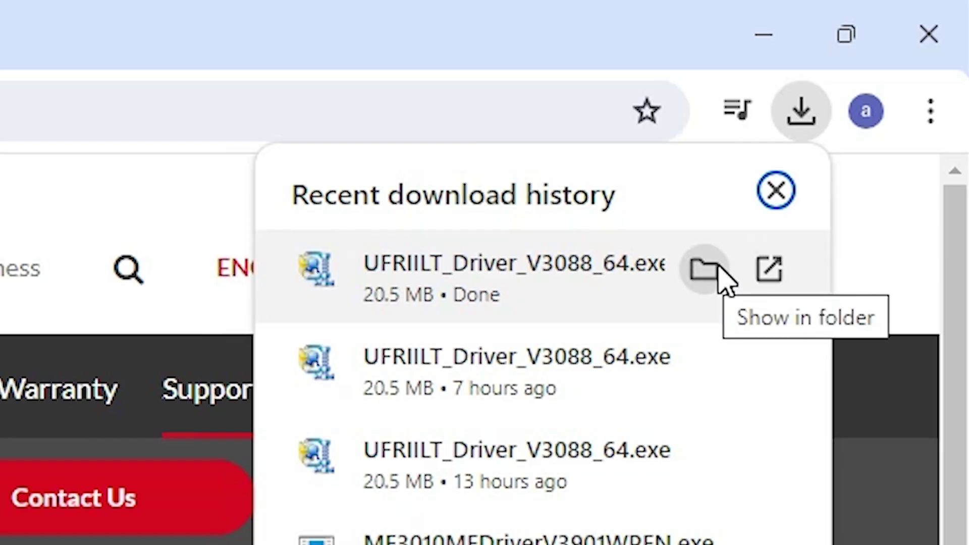
{"action": "left_click", "coordinate": [718, 267]}
{"action": "left_click", "coordinate": [764, 35]}
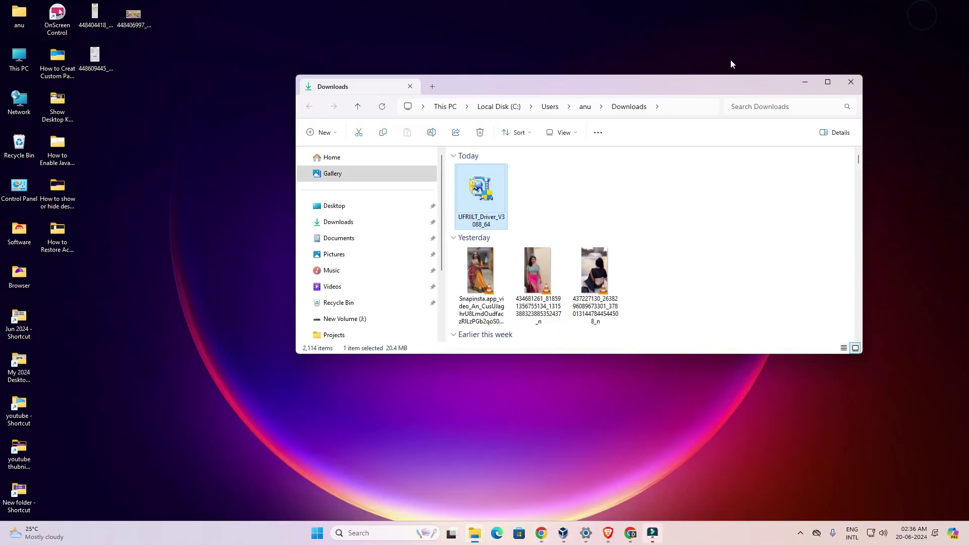
- Drag the UFRIILT_Driver_V3088_64 installer onto the desktop beside the Browser folder and close Downloads
{"action": "left_click_drag", "start_coordinate": [502, 198], "coordinate": [195, 320]}
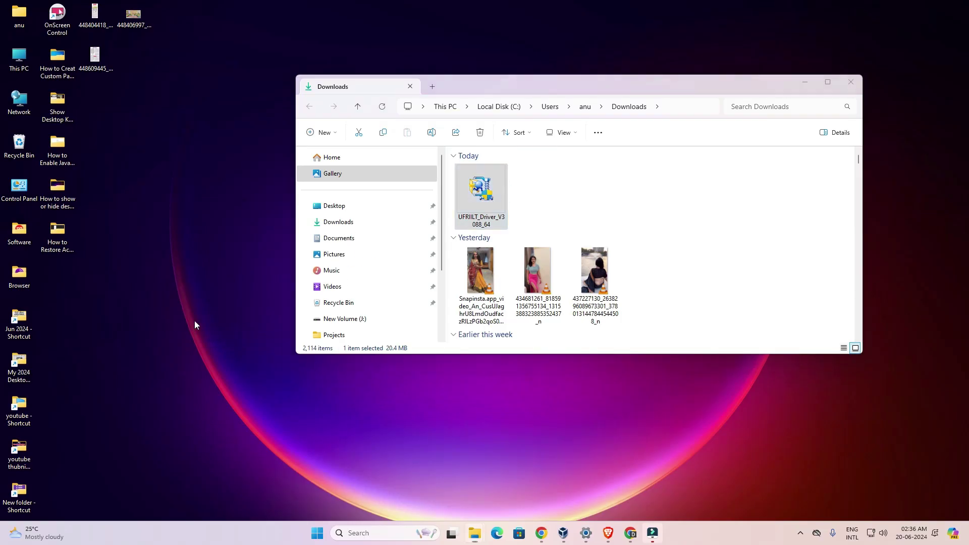
{"action": "left_click", "coordinate": [851, 82]}
{"action": "left_click_drag", "start_coordinate": [211, 275], "coordinate": [72, 282]}
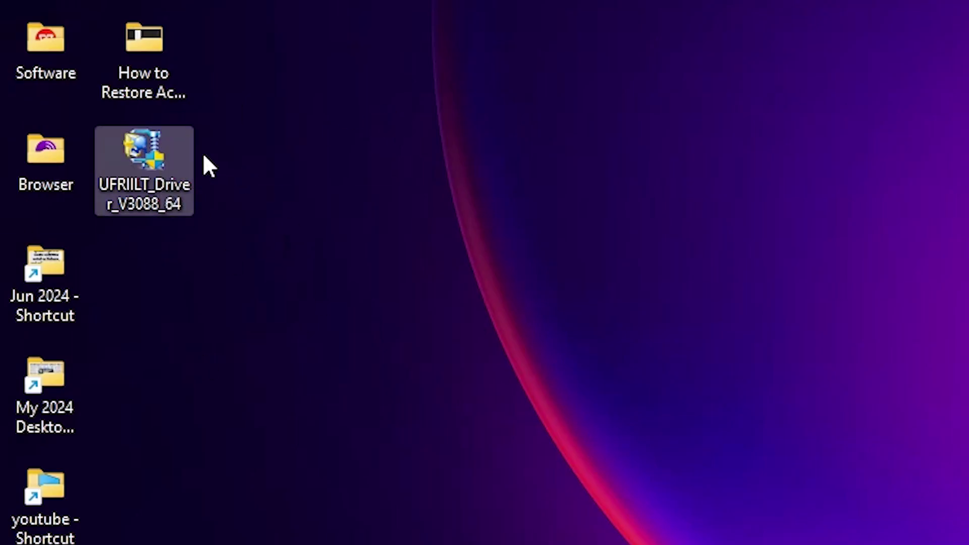
{"action": "right_click", "coordinate": [157, 153]}
- Extract the installer with WinRAR to its default folder and open the Driver subfolder
{"action": "left_click", "coordinate": [338, 138]}
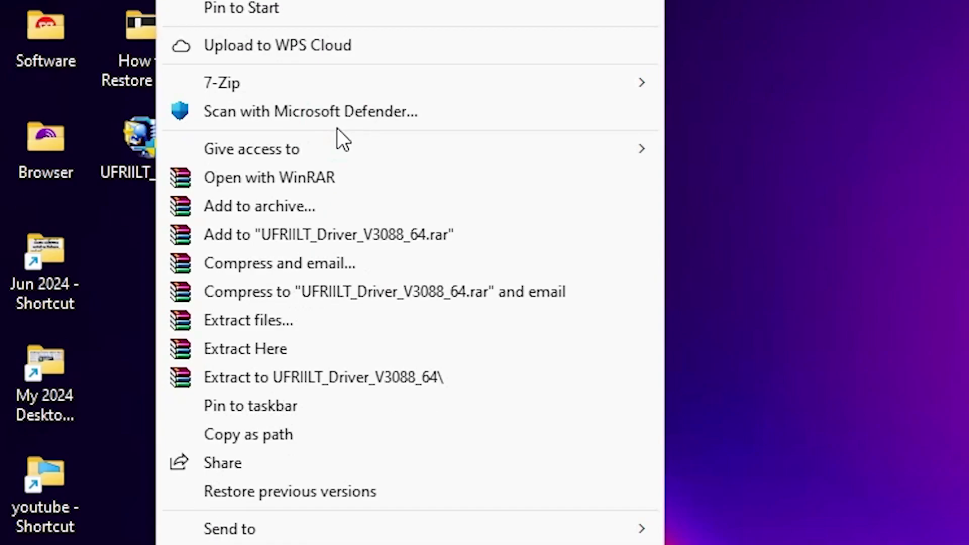
{"action": "left_click", "coordinate": [254, 321]}
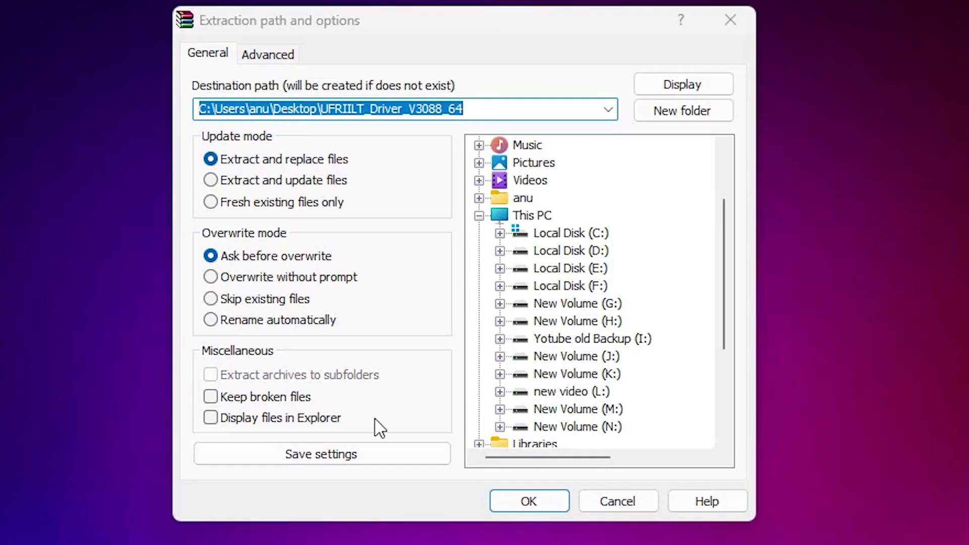
{"action": "left_click", "coordinate": [545, 502]}
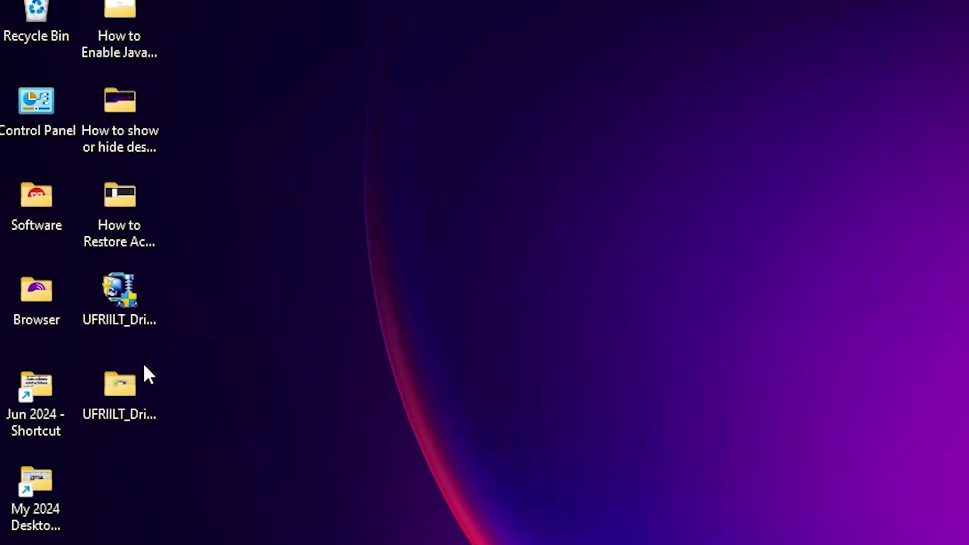
{"action": "double_click", "coordinate": [120, 391]}
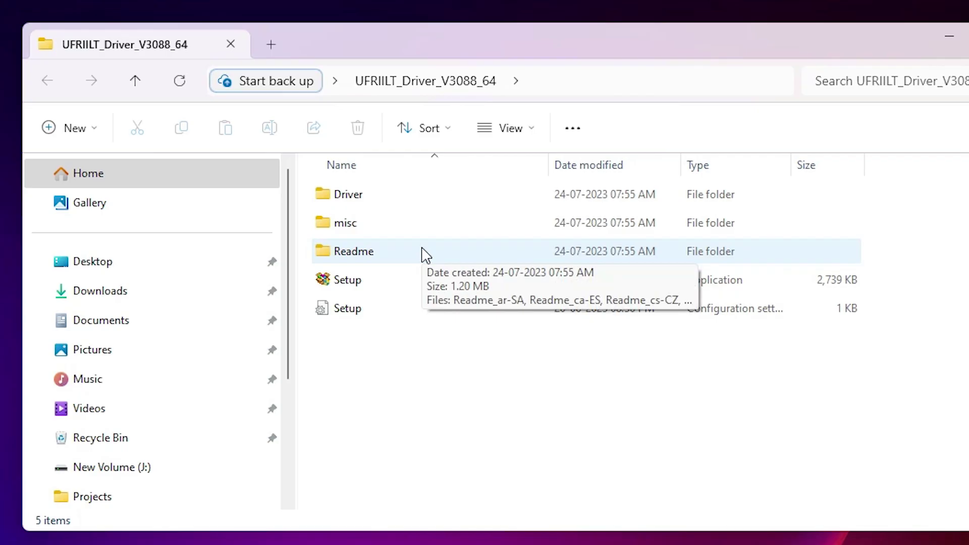
{"action": "double_click", "coordinate": [378, 205]}
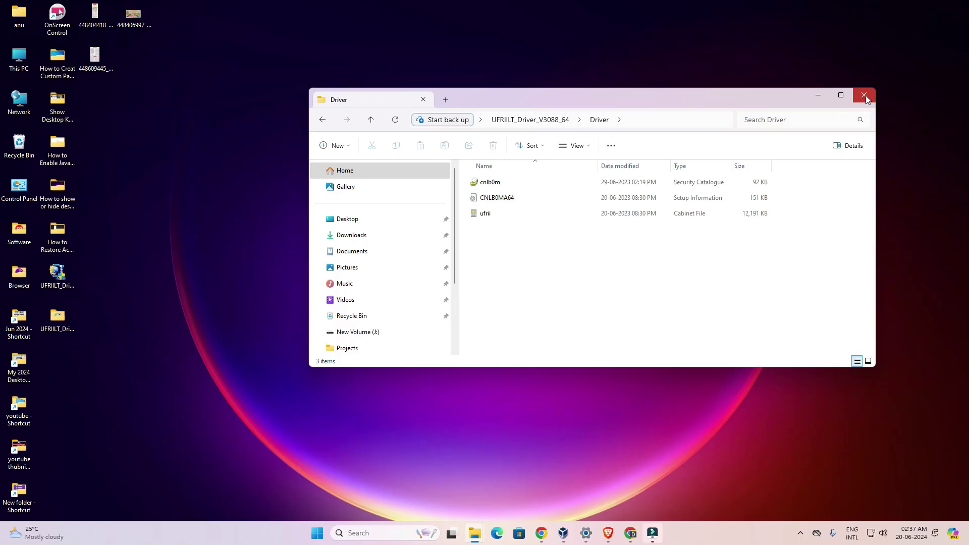
- Clear the desktop, search Start for 'prin', and open Printers & scanners
{"action": "key", "text": "super+d"}
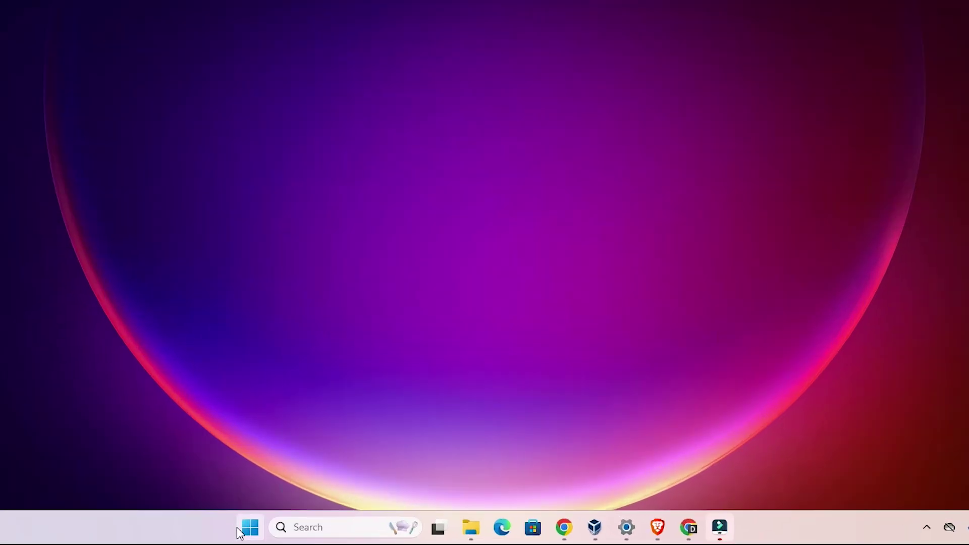
{"action": "left_click", "coordinate": [310, 533]}
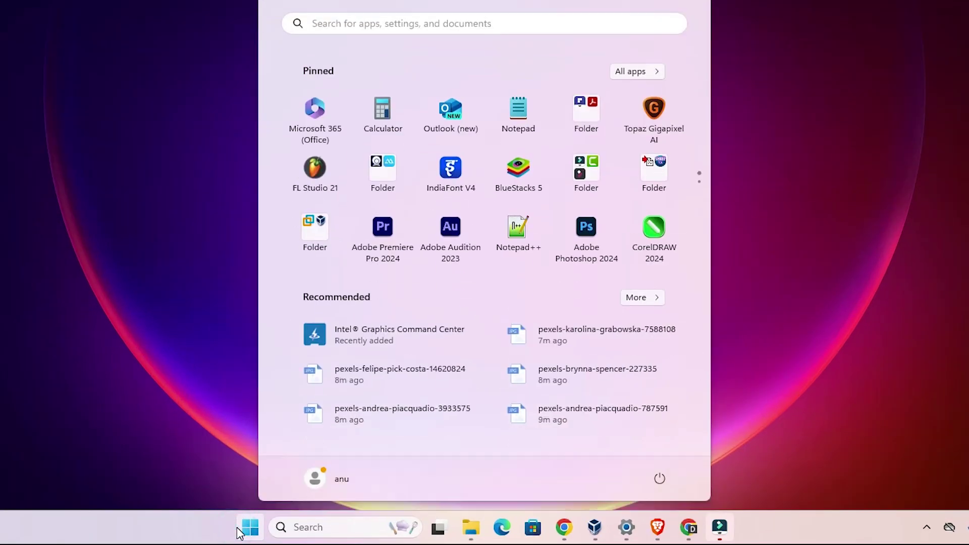
{"action": "type", "text": "pr"}
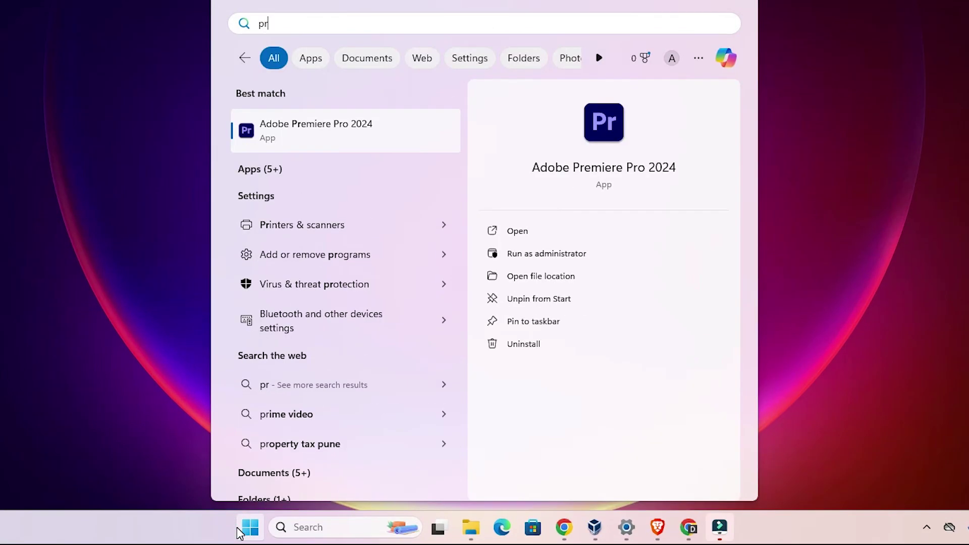
{"action": "type", "text": "in"}
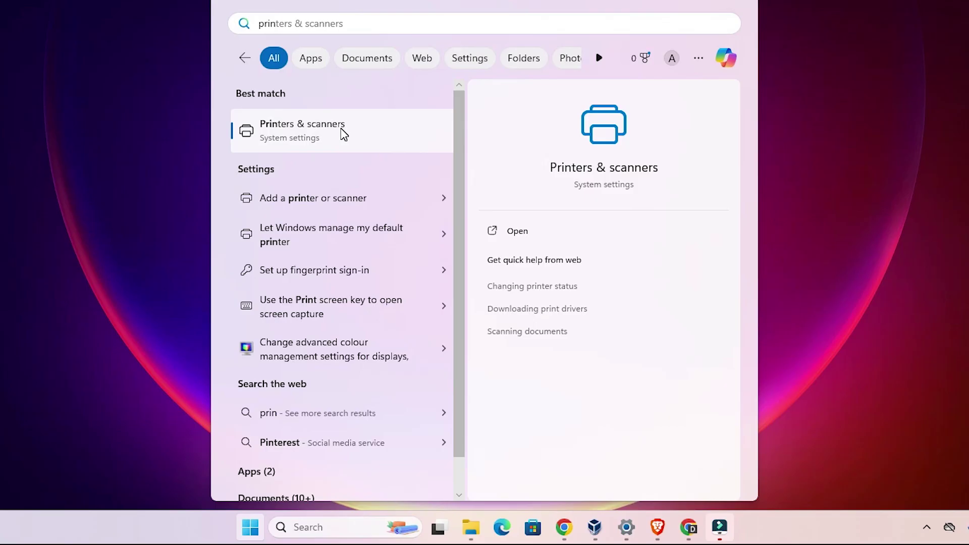
{"action": "left_click", "coordinate": [343, 134]}
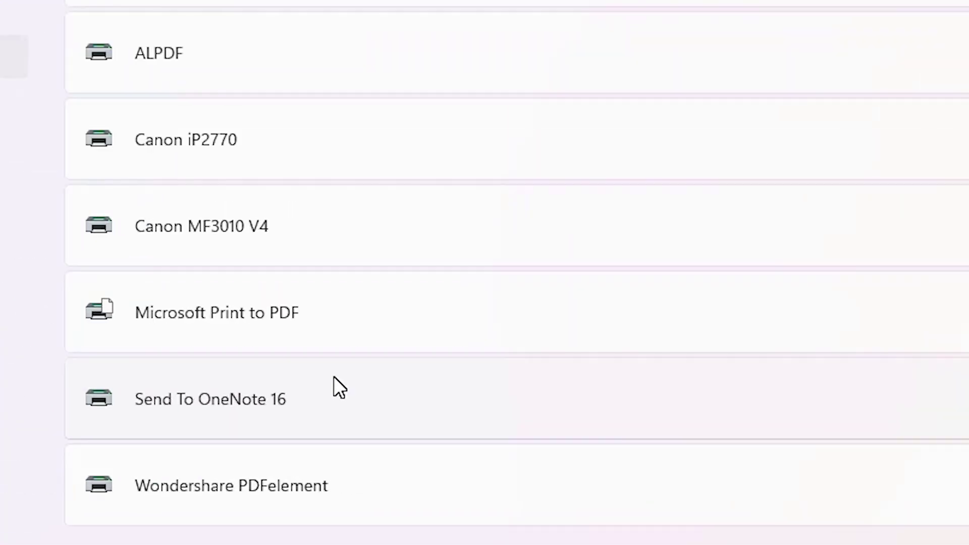
- From Canon MF3010 V4's Advanced properties, start the Add Printer Driver Wizard and reach manufacturer selection
{"action": "left_click", "coordinate": [308, 243]}
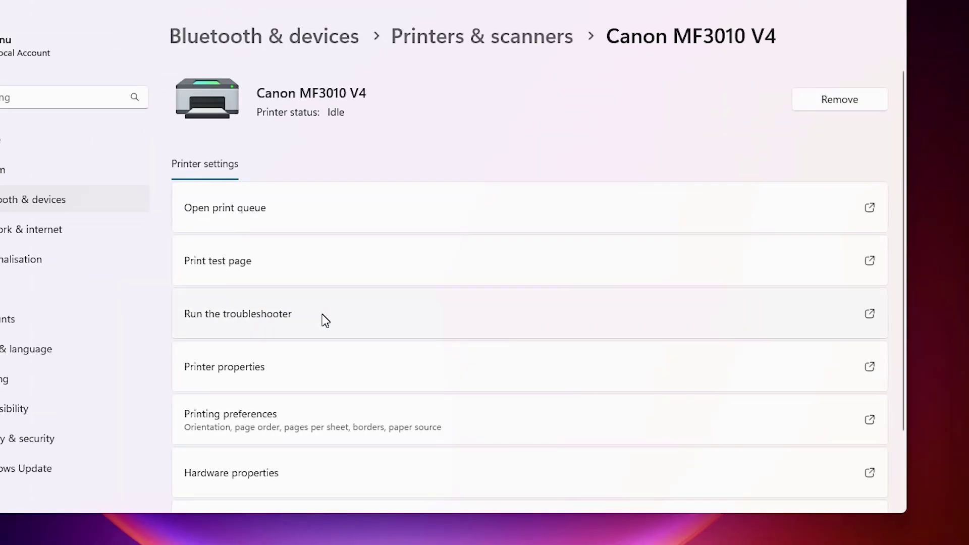
{"action": "left_click", "coordinate": [251, 375]}
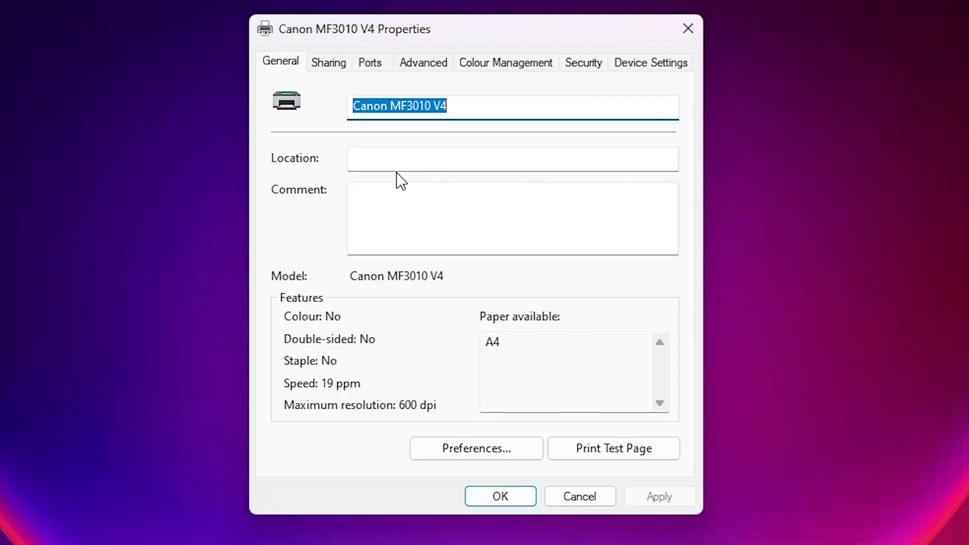
{"action": "left_click", "coordinate": [424, 66]}
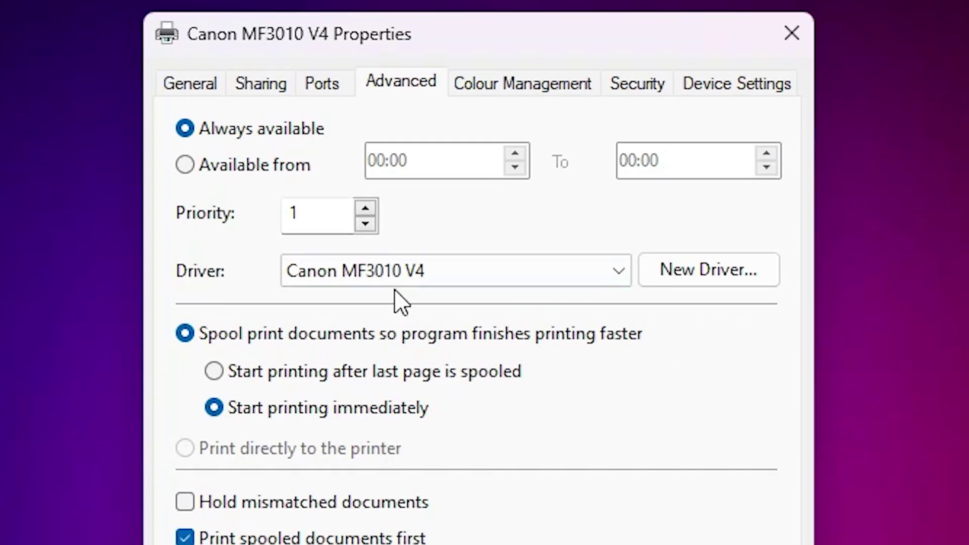
{"action": "left_click", "coordinate": [741, 273]}
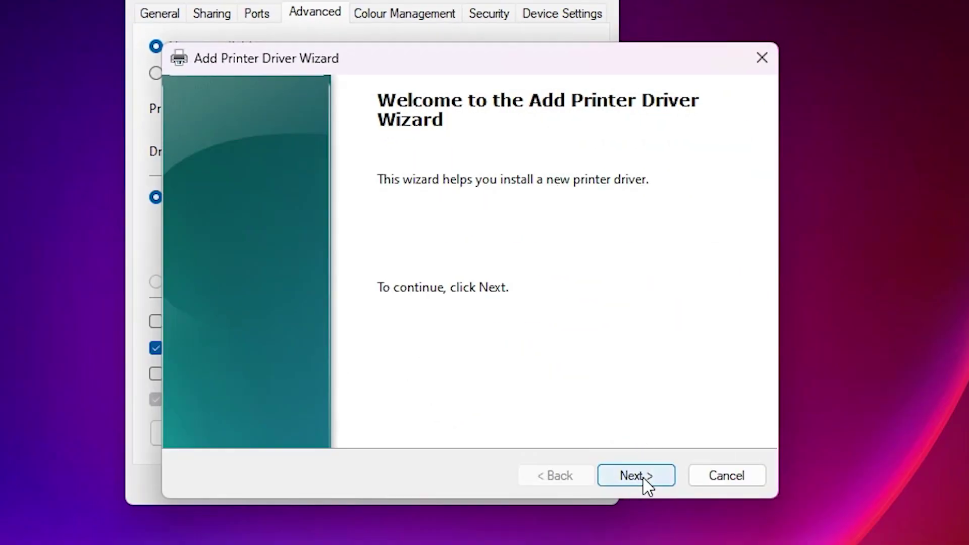
{"action": "left_click", "coordinate": [644, 477]}
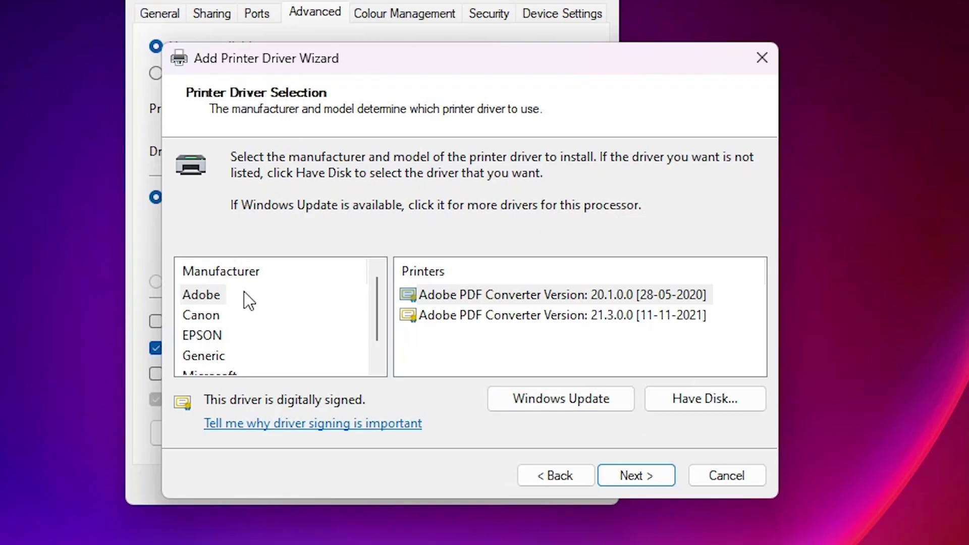
- Under Canon, pick the Canon MF3010 V4 driver, then choose to install a driver from disk
{"action": "left_click", "coordinate": [211, 316]}
{"action": "scroll", "coordinate": [556, 308], "scroll_direction": "down", "scroll_amount": 15}
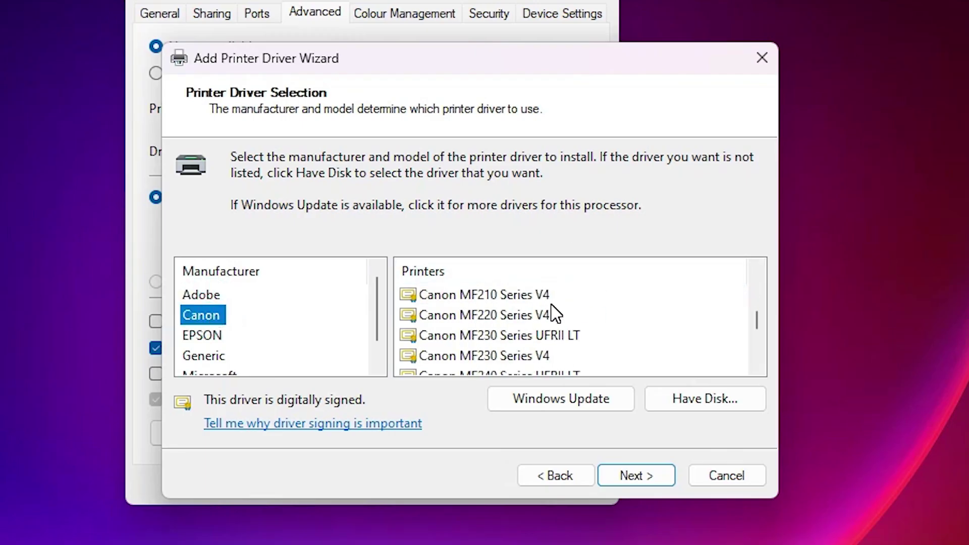
{"action": "scroll", "coordinate": [556, 313], "scroll_direction": "up", "scroll_amount": 2}
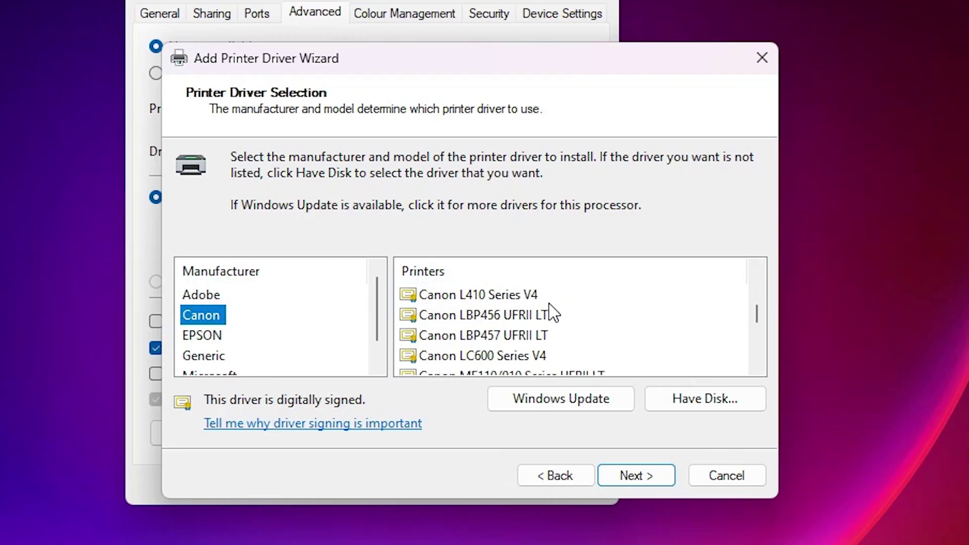
{"action": "left_click", "coordinate": [515, 356]}
{"action": "scroll", "coordinate": [515, 356], "scroll_direction": "down", "scroll_amount": 1}
{"action": "scroll", "coordinate": [561, 309], "scroll_direction": "down", "scroll_amount": 3}
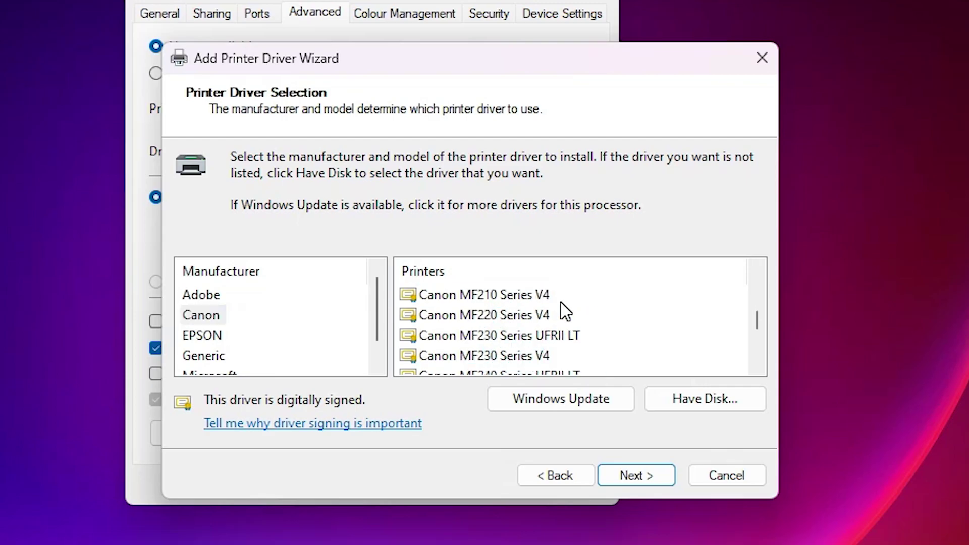
{"action": "left_click", "coordinate": [505, 311]}
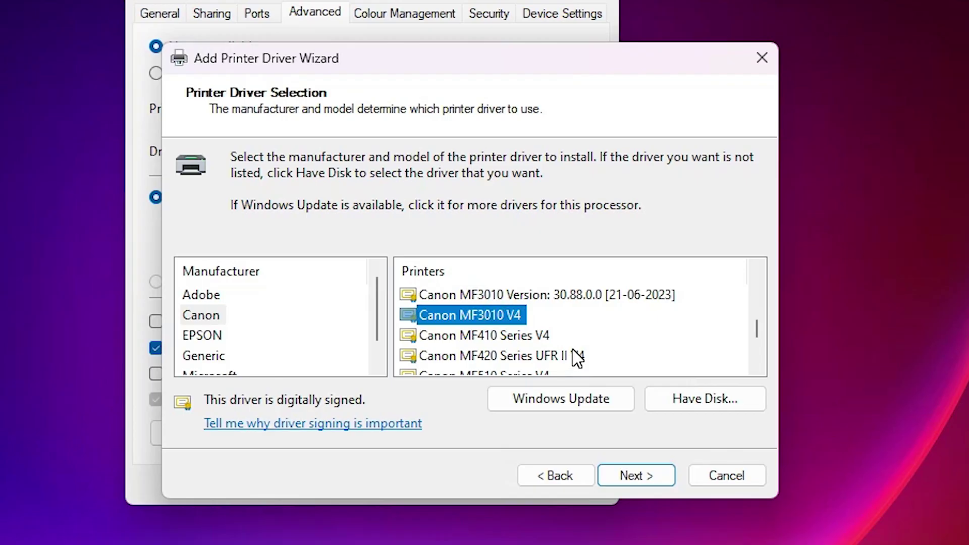
{"action": "left_click", "coordinate": [757, 404]}
- Load CNLB0MA64 from the Desktop's UFRIILT_Driver_V3088_64\Driver folder as the disk driver source
{"action": "left_click", "coordinate": [651, 384]}
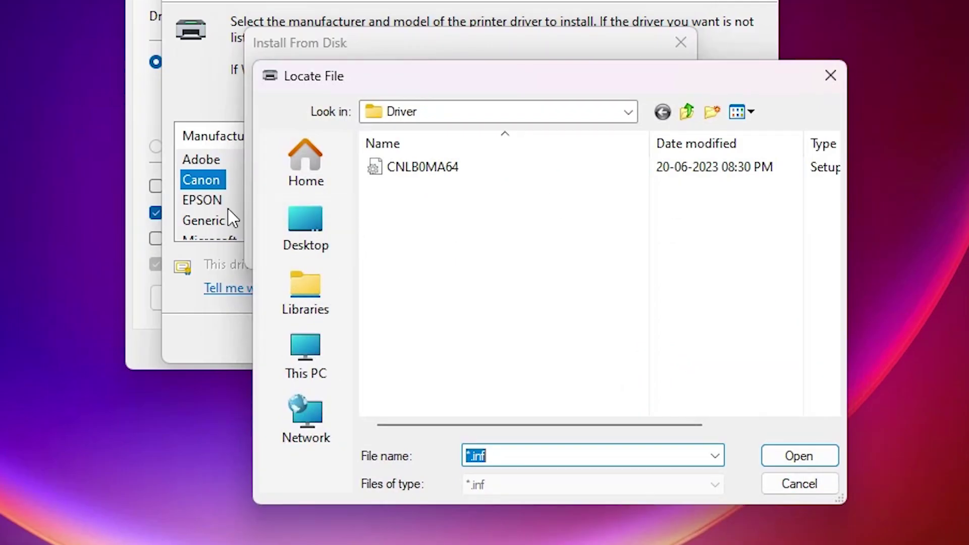
{"action": "left_click", "coordinate": [289, 214]}
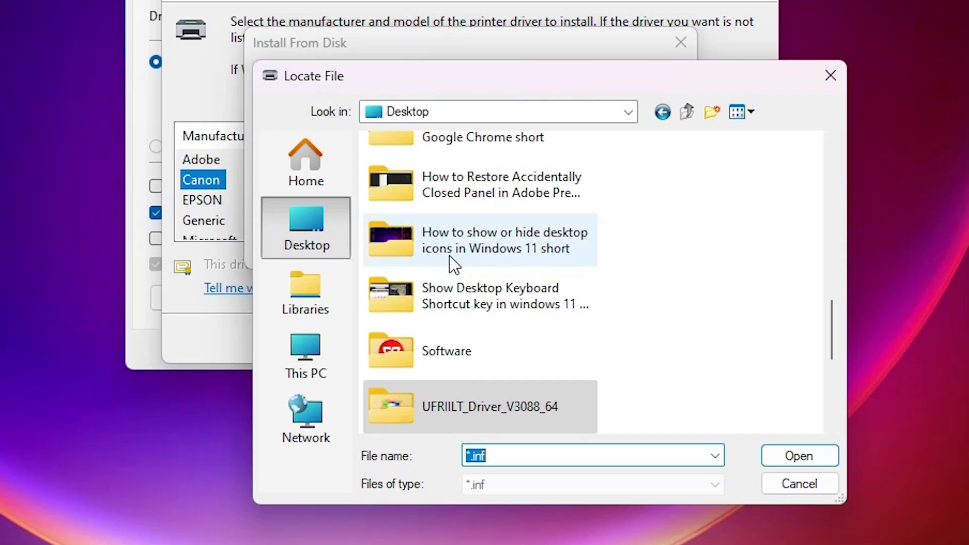
{"action": "scroll", "coordinate": [600, 405], "scroll_direction": "down", "scroll_amount": 3}
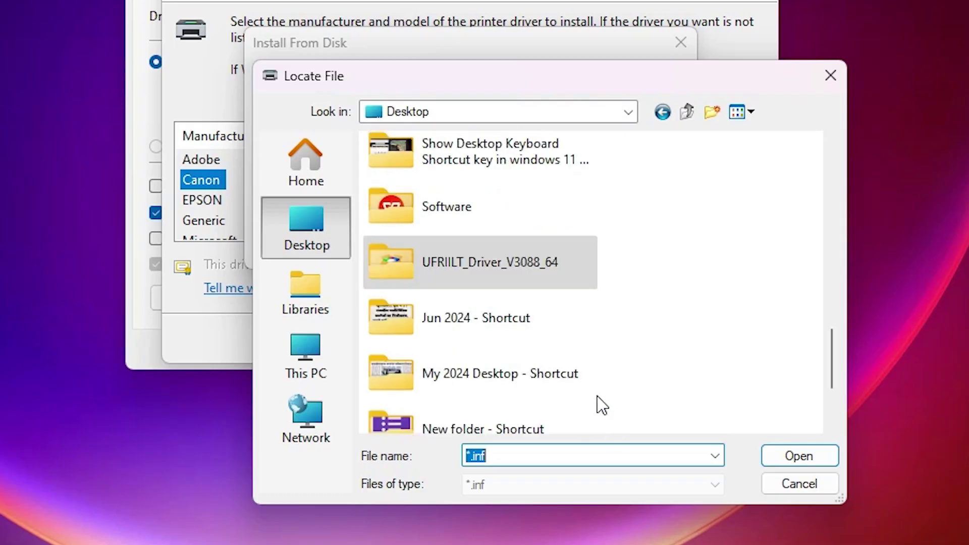
{"action": "double_click", "coordinate": [491, 267]}
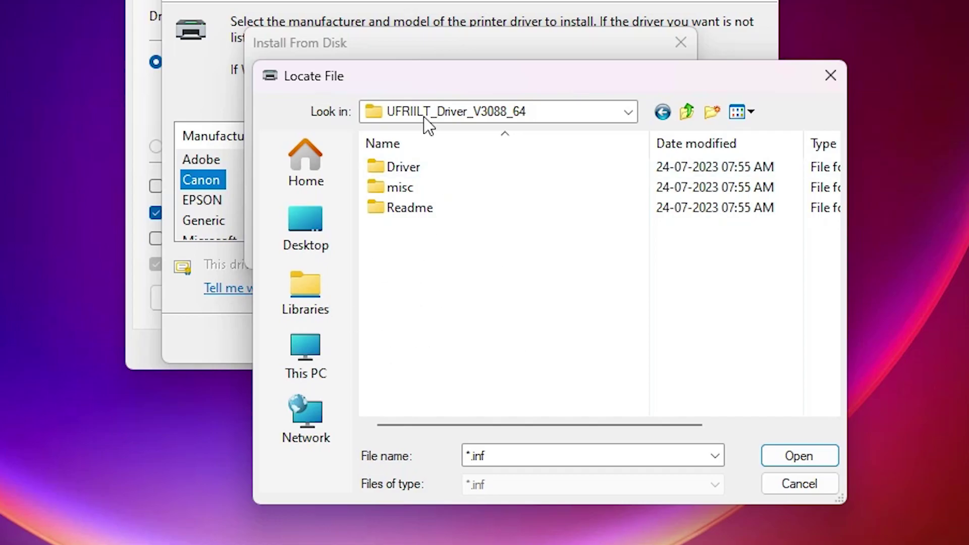
{"action": "mouse_move", "coordinate": [408, 171]}
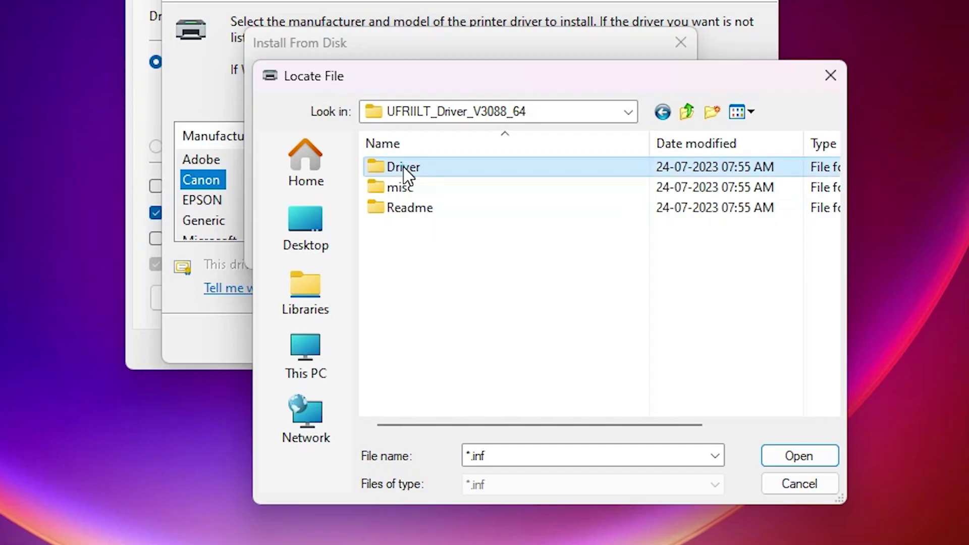
{"action": "double_click", "coordinate": [404, 169]}
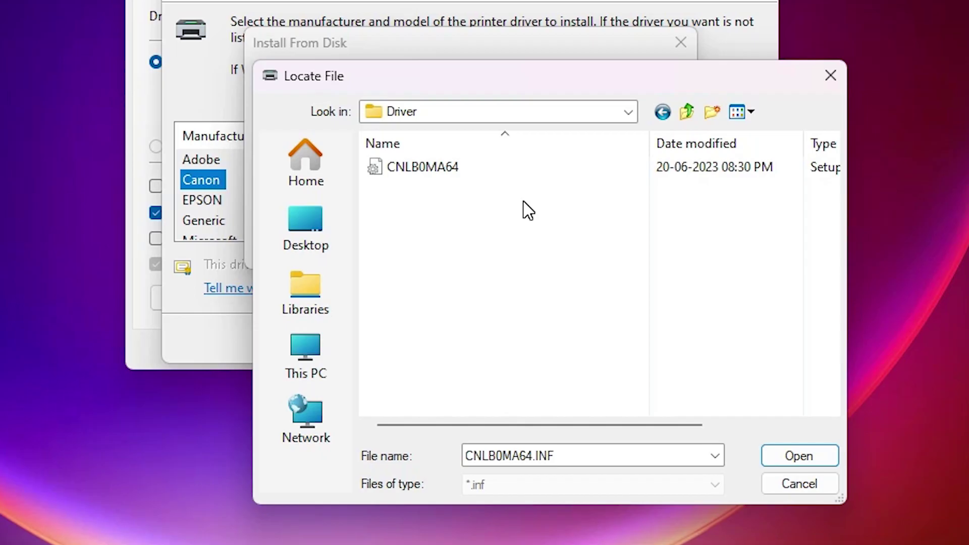
{"action": "left_click", "coordinate": [399, 168]}
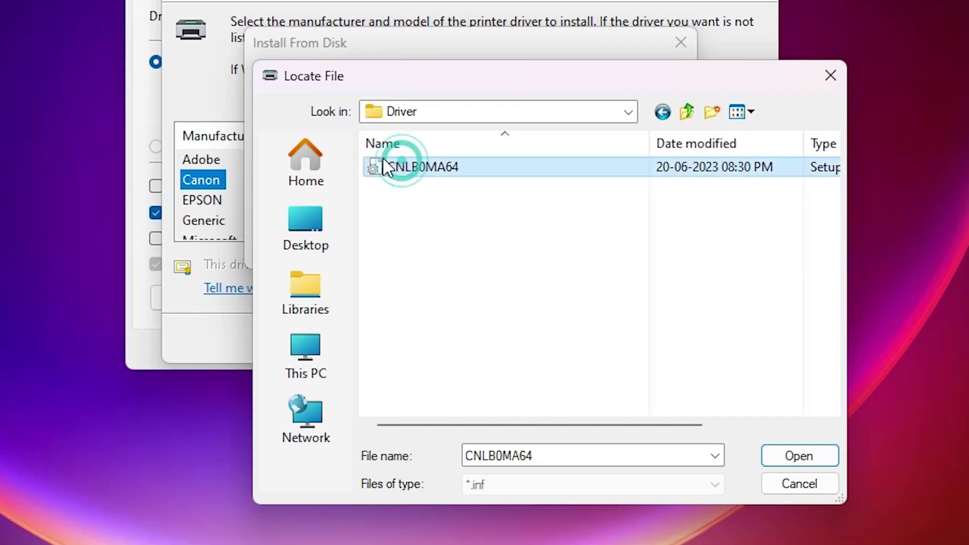
{"action": "left_click", "coordinate": [790, 459]}
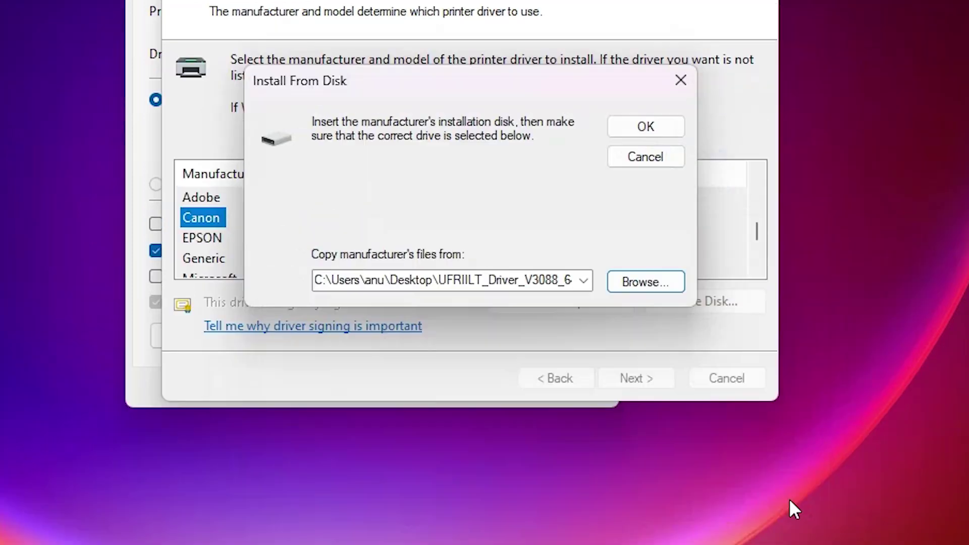
{"action": "left_click", "coordinate": [632, 89]}
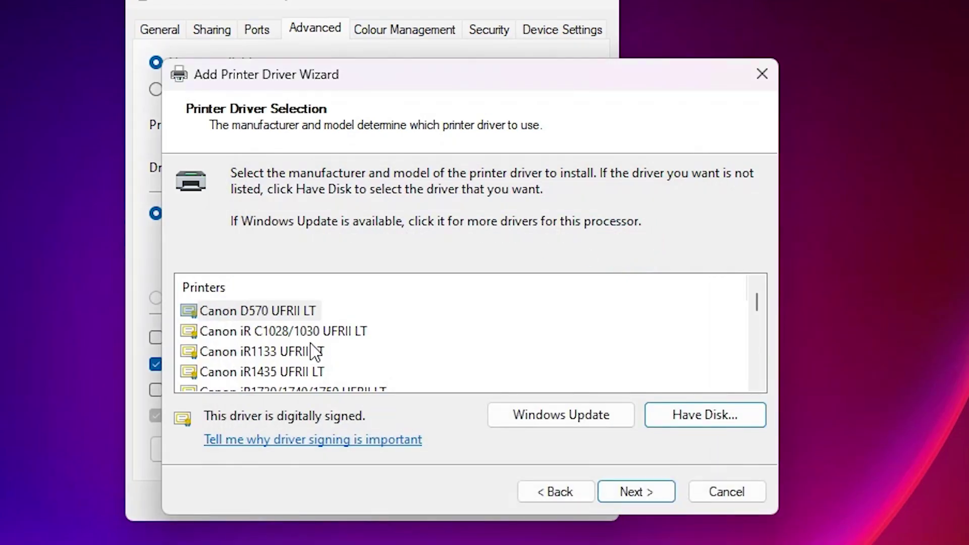
- Install the Canon MF3010 UFRII LT driver and apply it in the printer's properties
{"action": "scroll", "coordinate": [314, 351], "scroll_direction": "down", "scroll_amount": 4}
{"action": "scroll", "coordinate": [307, 350], "scroll_direction": "down", "scroll_amount": 5}
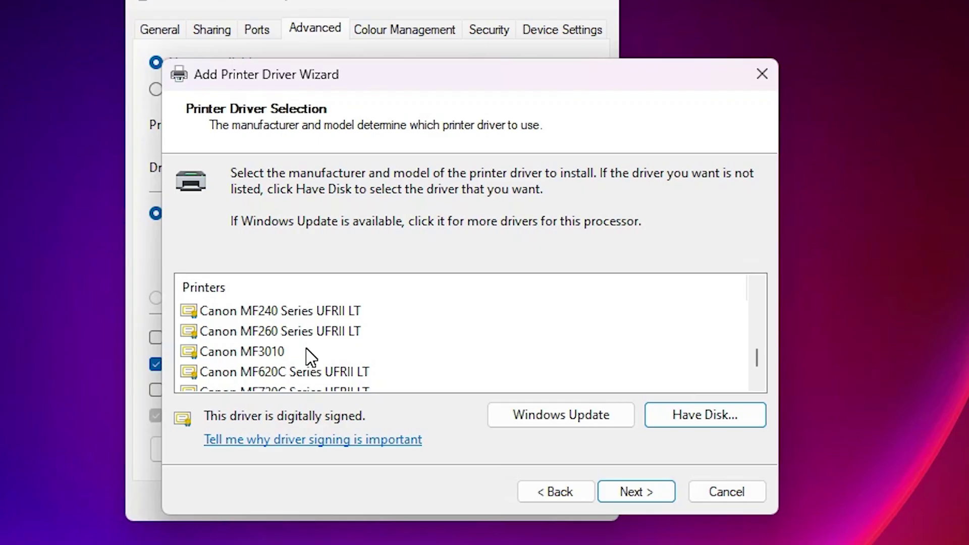
{"action": "left_click", "coordinate": [269, 352]}
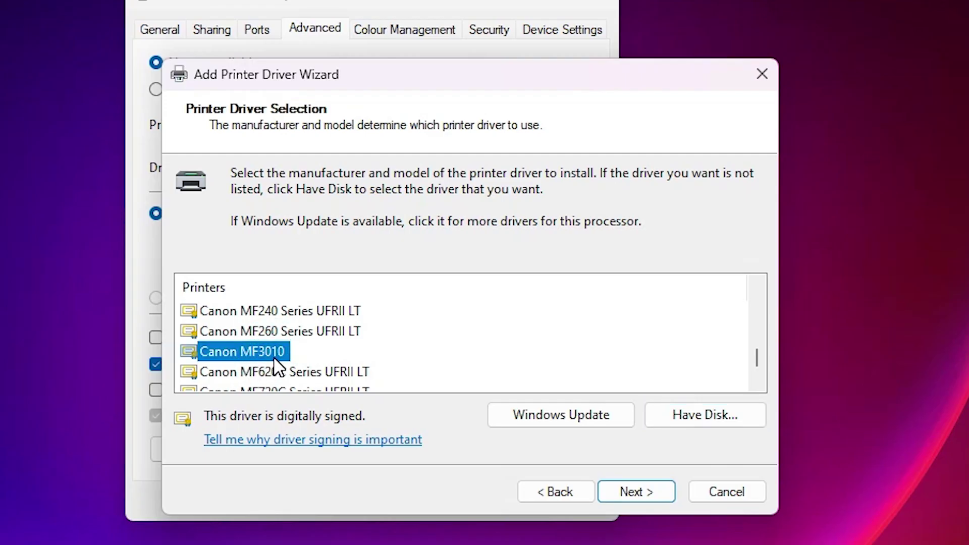
{"action": "left_click", "coordinate": [667, 488]}
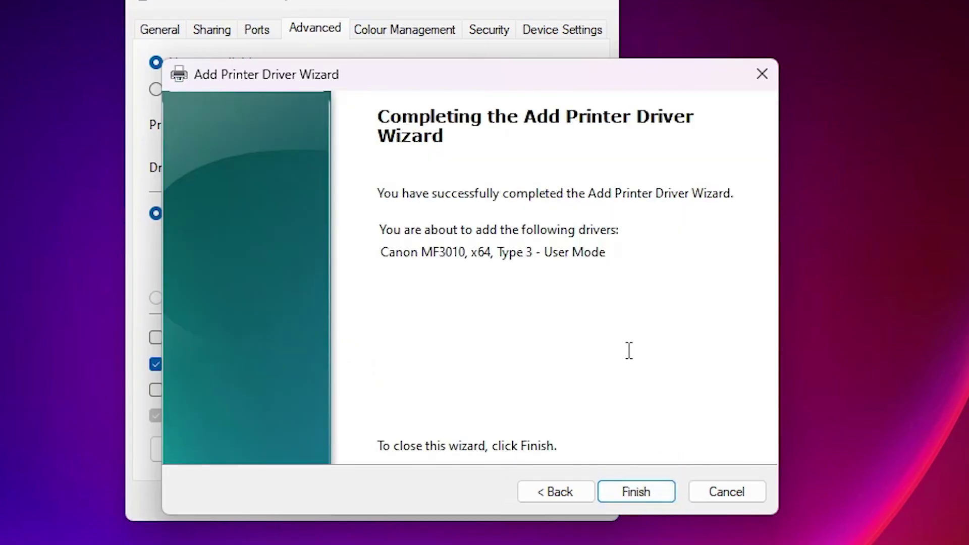
{"action": "left_click", "coordinate": [635, 482]}
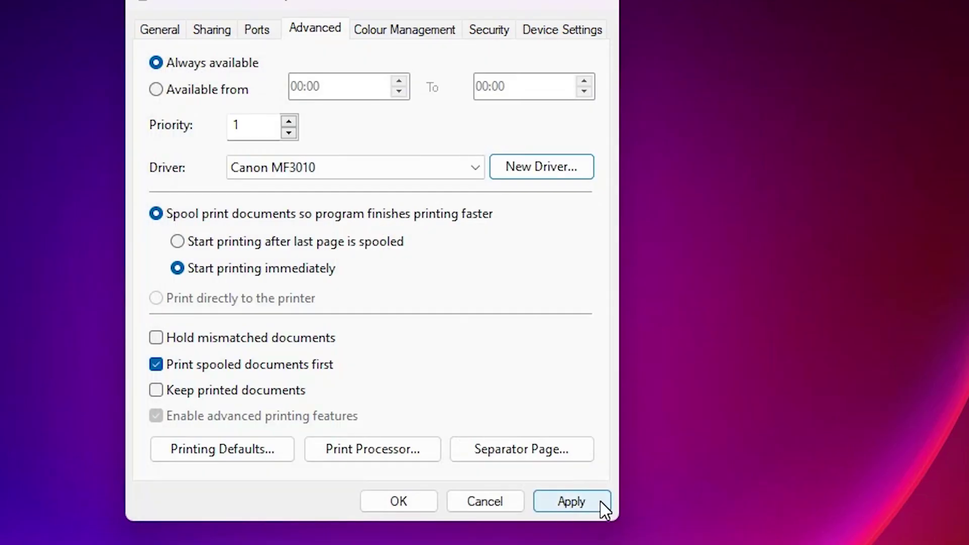
{"action": "left_click", "coordinate": [586, 503]}
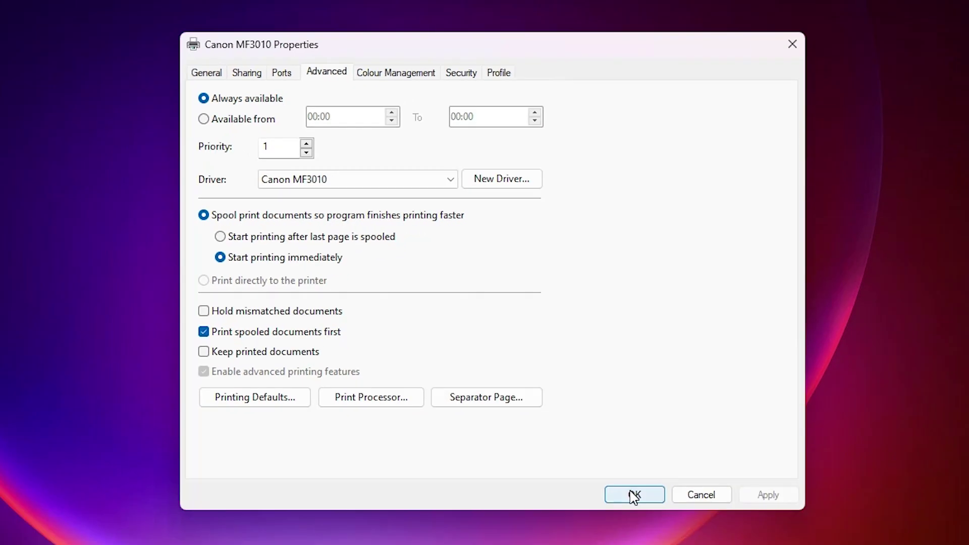
{"action": "left_click", "coordinate": [635, 495]}
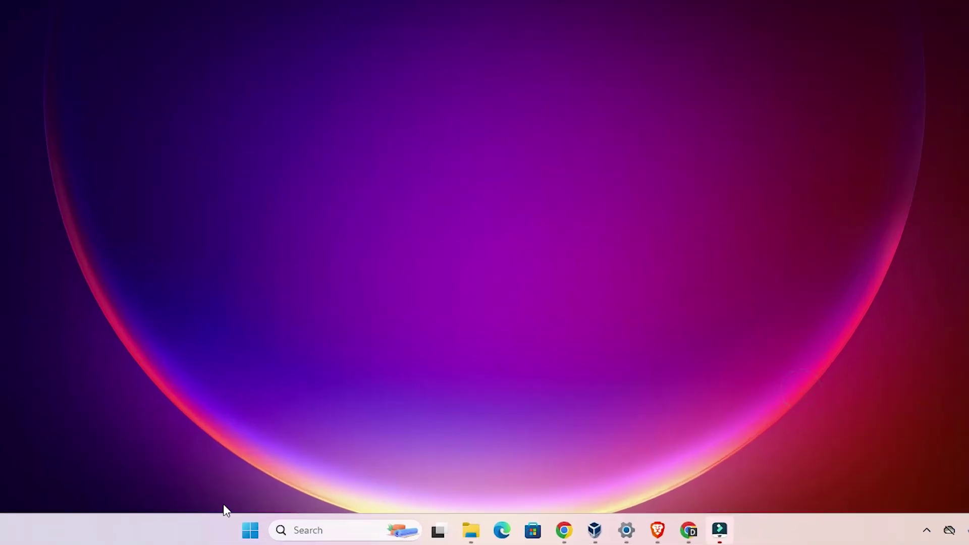
- Launch Adobe Photoshop 2024 and reopen pexels-alvin-caal-13069286.jpg from Recent files
{"action": "left_click", "coordinate": [250, 530]}
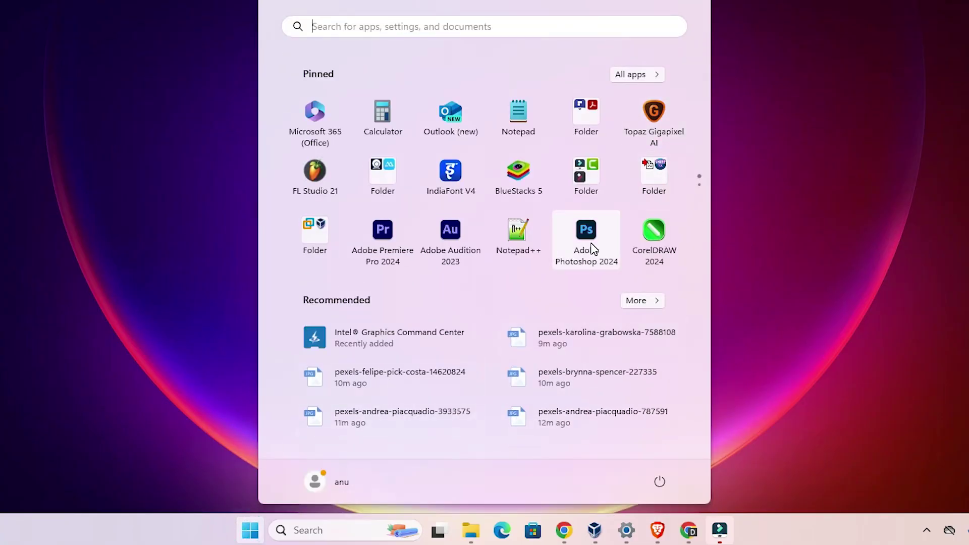
{"action": "left_click", "coordinate": [591, 244]}
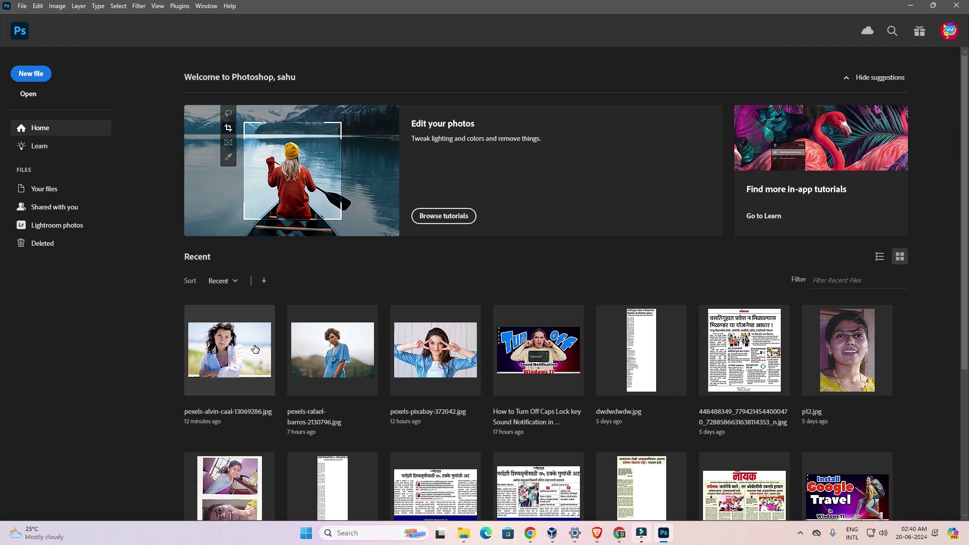
{"action": "left_click", "coordinate": [254, 350]}
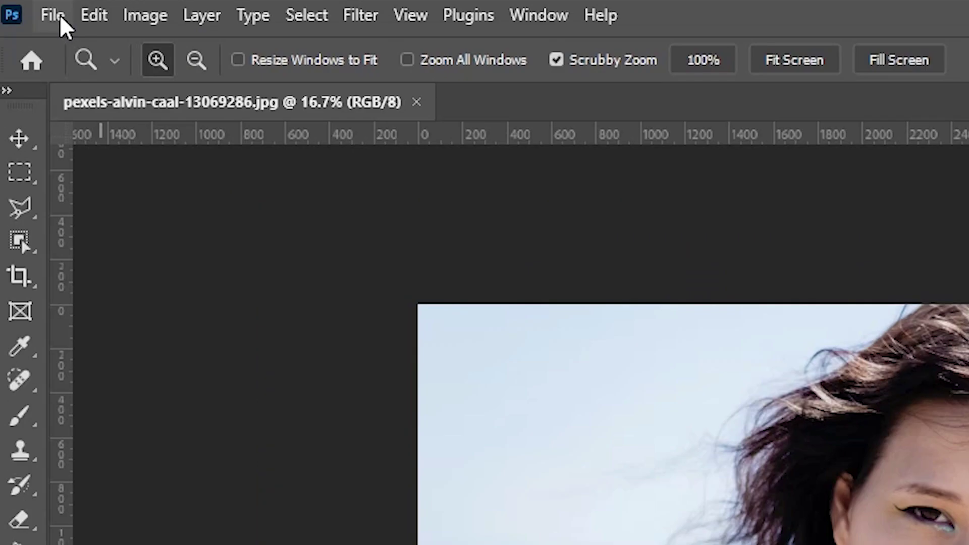
{"action": "left_click", "coordinate": [22, 6]}
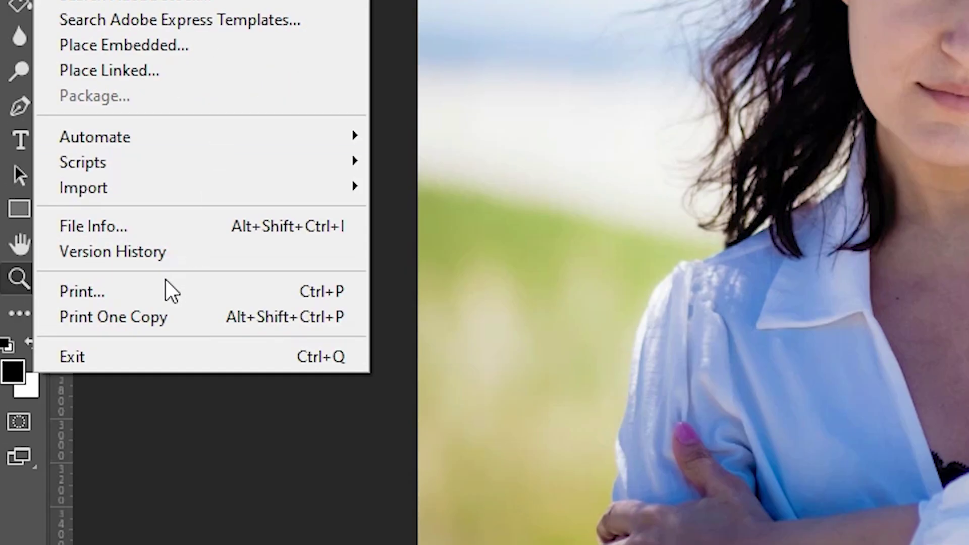
- In the image's Print dialog, switch the printer to Canon MF3010 and open its Print Settings
{"action": "left_click", "coordinate": [139, 297]}
{"action": "left_click", "coordinate": [868, 77]}
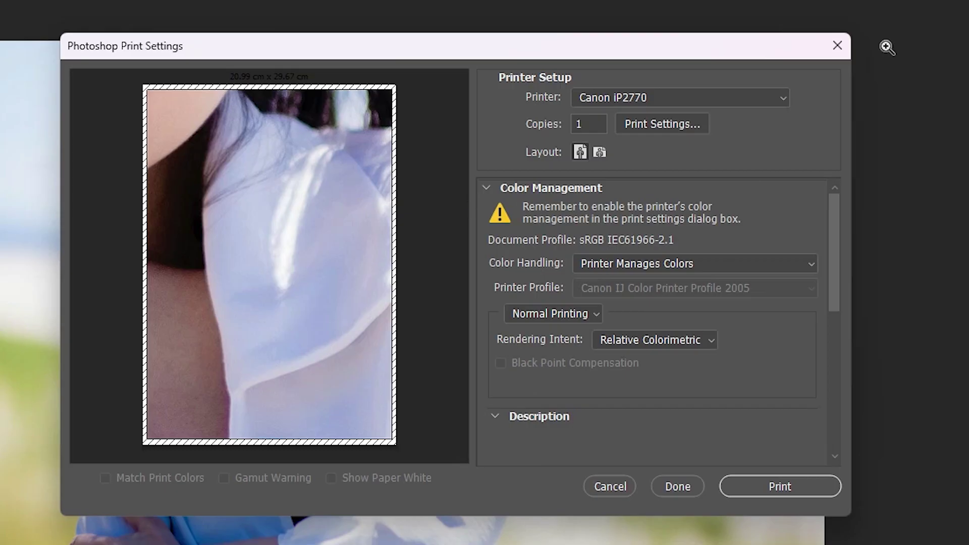
{"action": "left_click", "coordinate": [723, 96]}
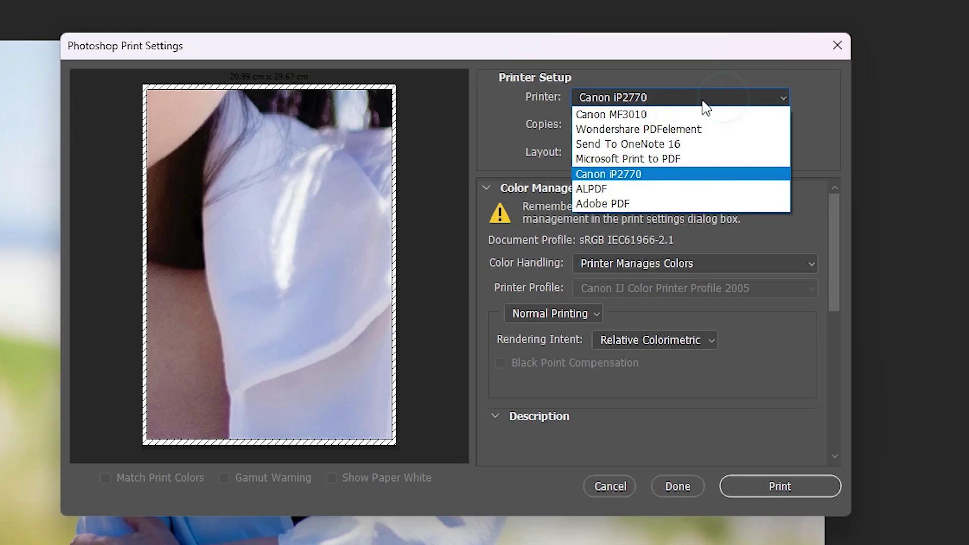
{"action": "left_click", "coordinate": [615, 115]}
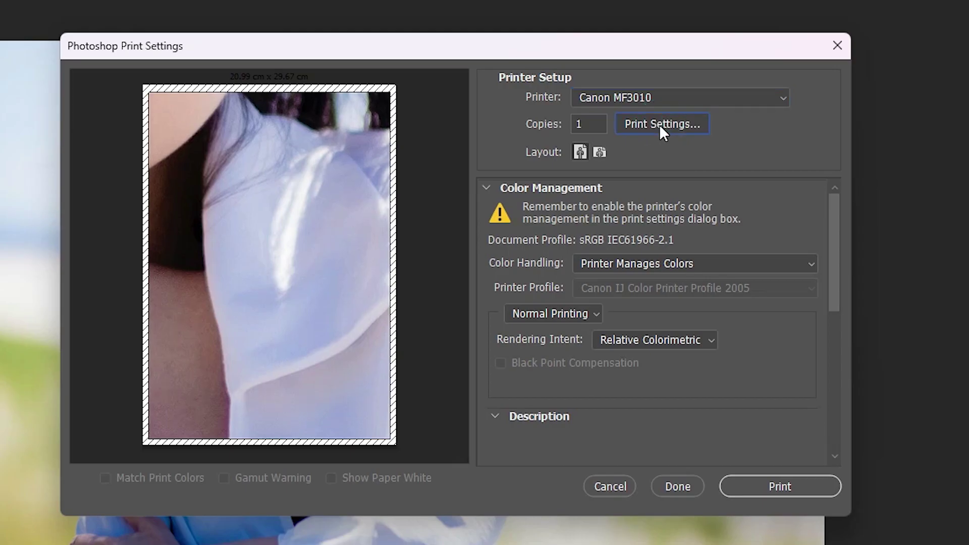
{"action": "left_click", "coordinate": [659, 125]}
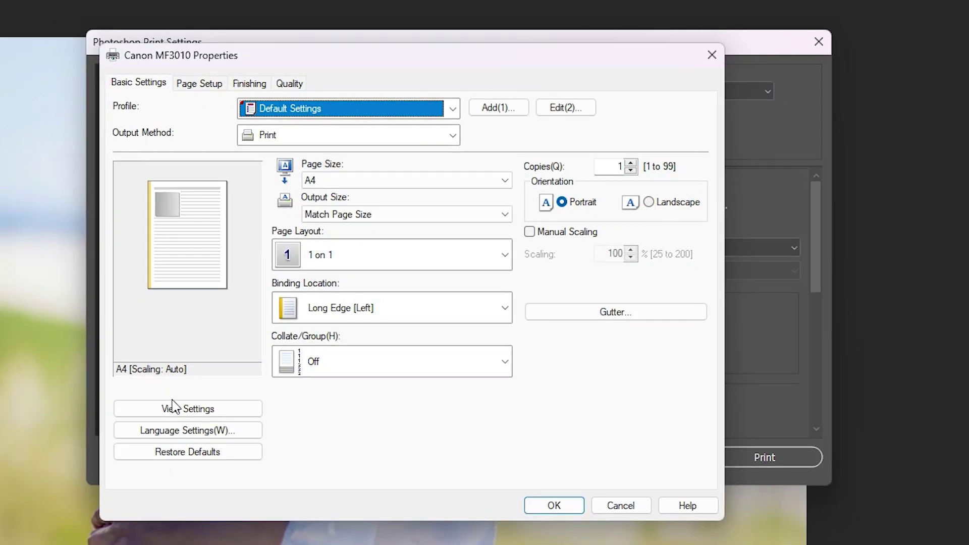